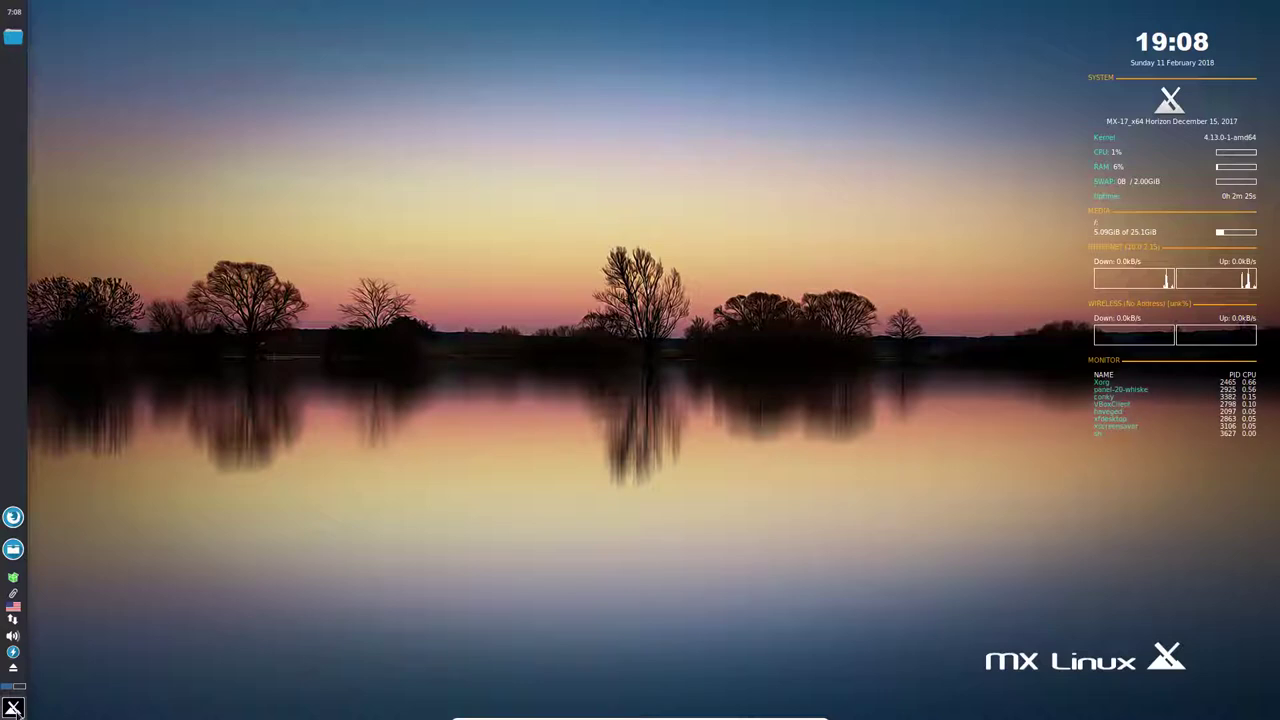
- Open the Appearance settings, look through the icon, font and general settings to check the selected icon theme, and close the window
left_click(14, 708)
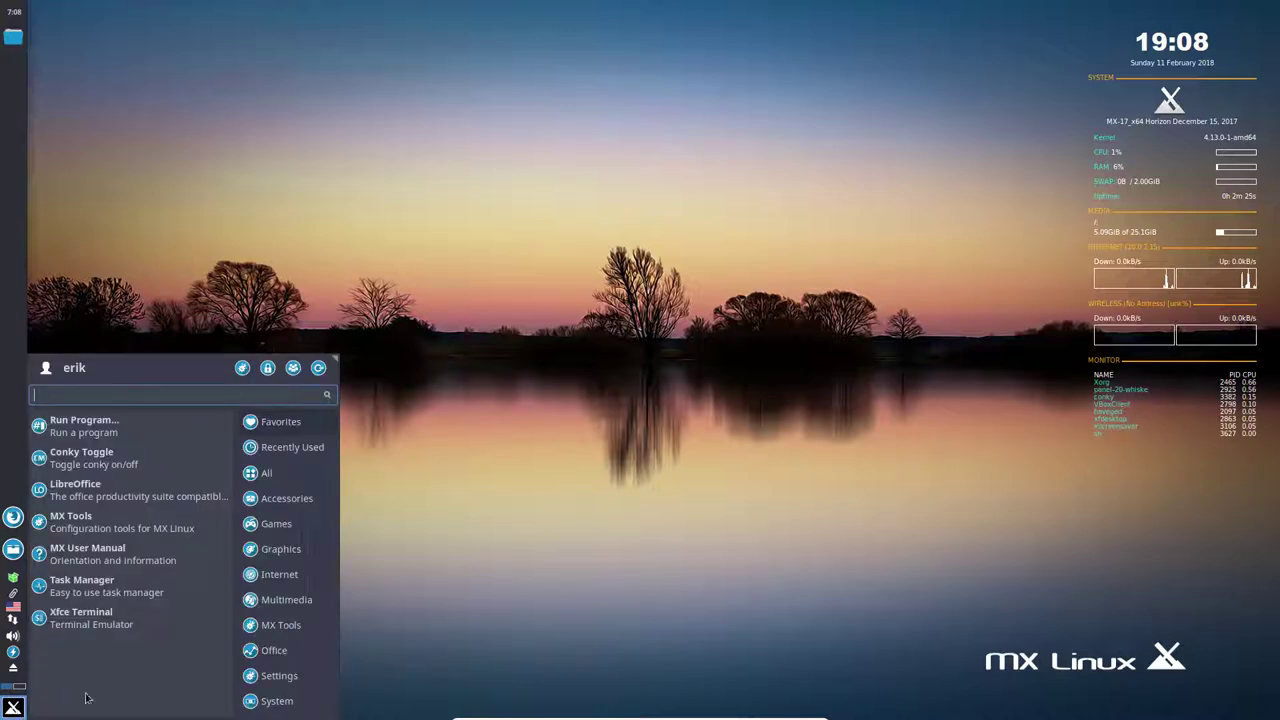
left_click(242, 368)
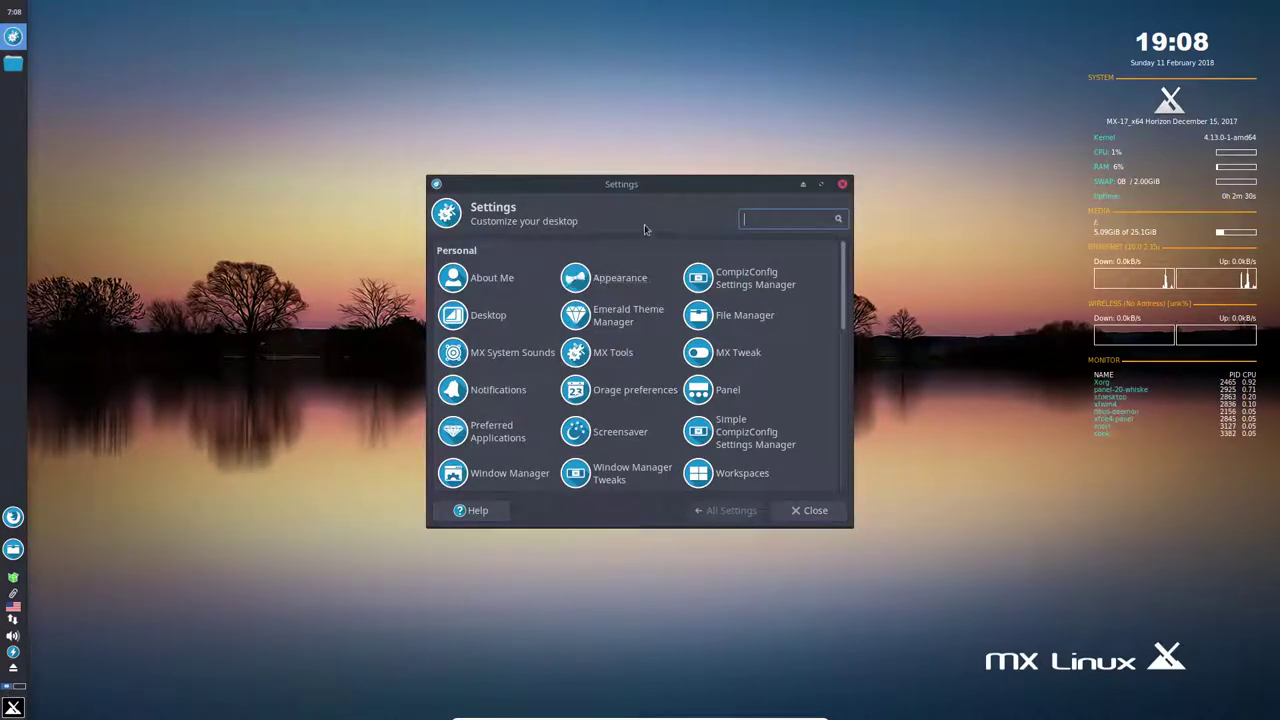
left_click(630, 278)
left_click(482, 251)
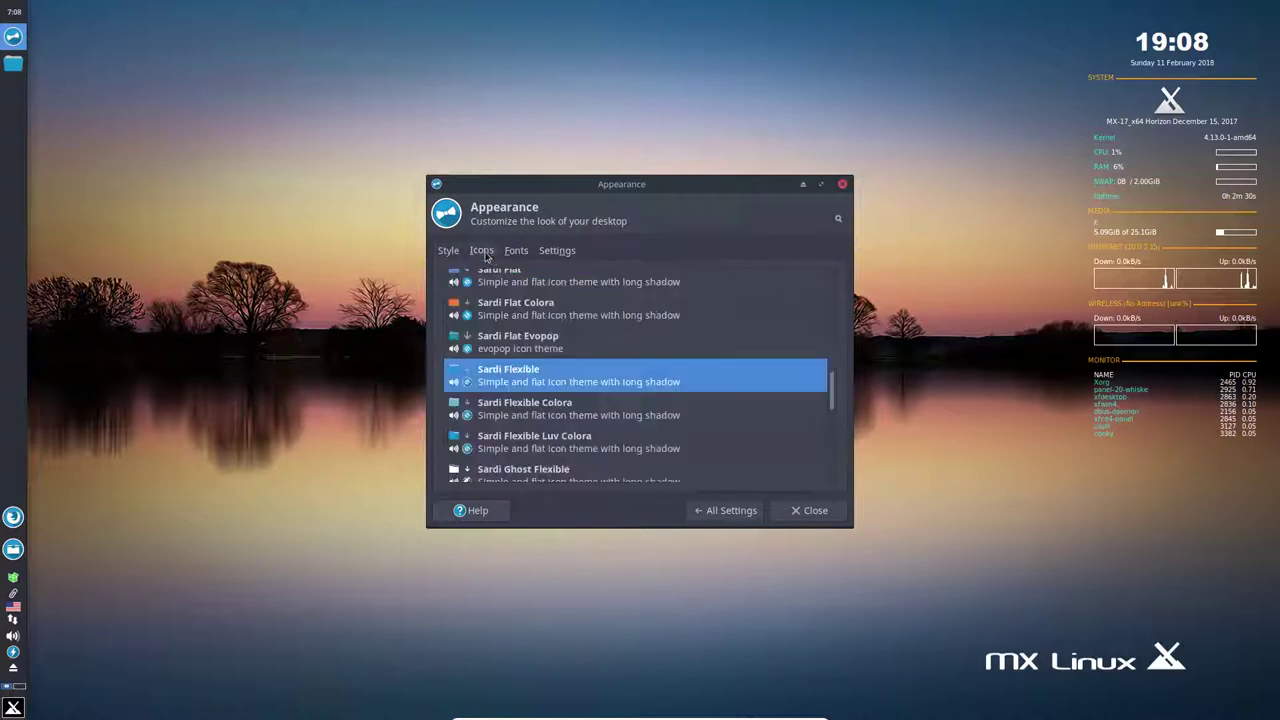
left_click(515, 252)
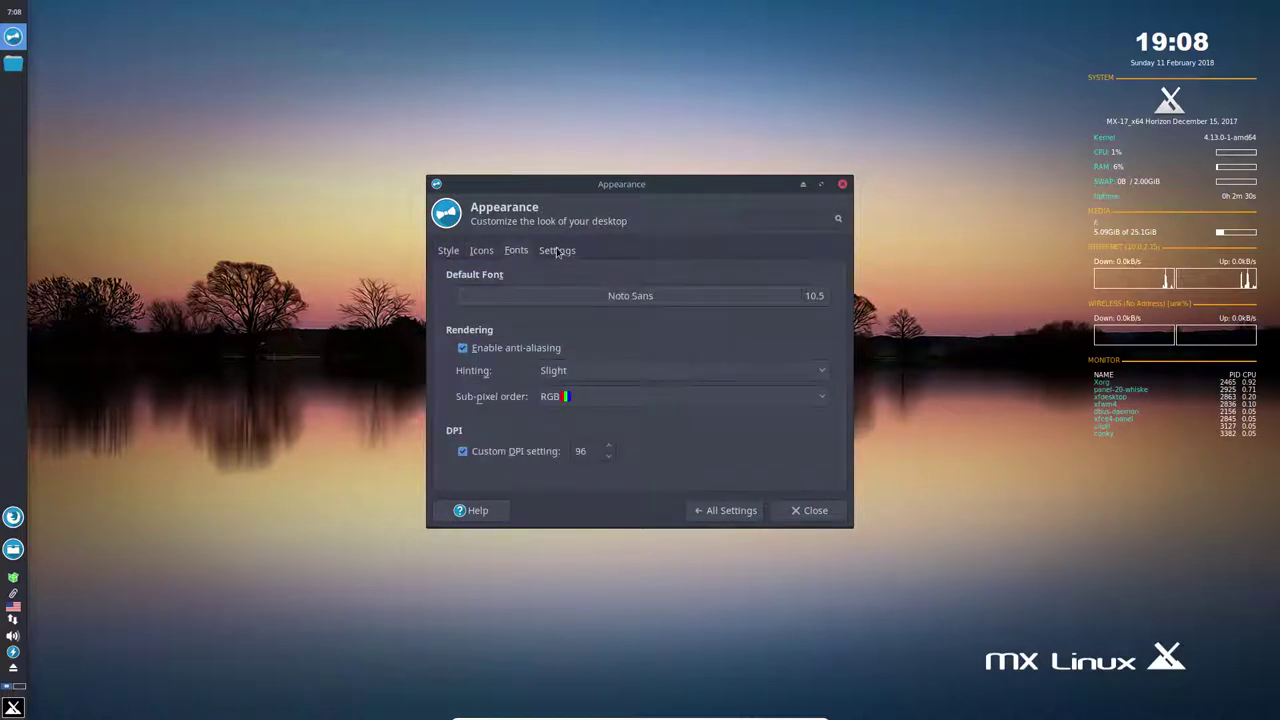
left_click(555, 251)
left_click(482, 251)
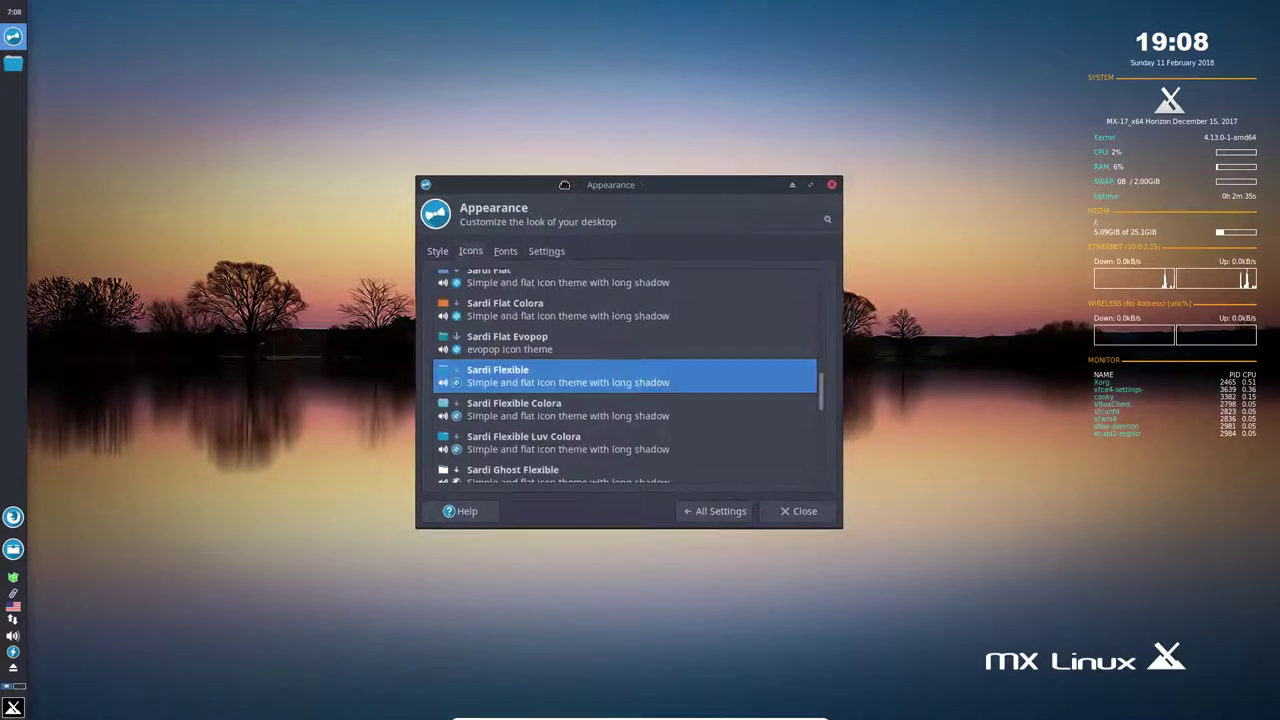
left_click_drag(568, 202, 449, 114)
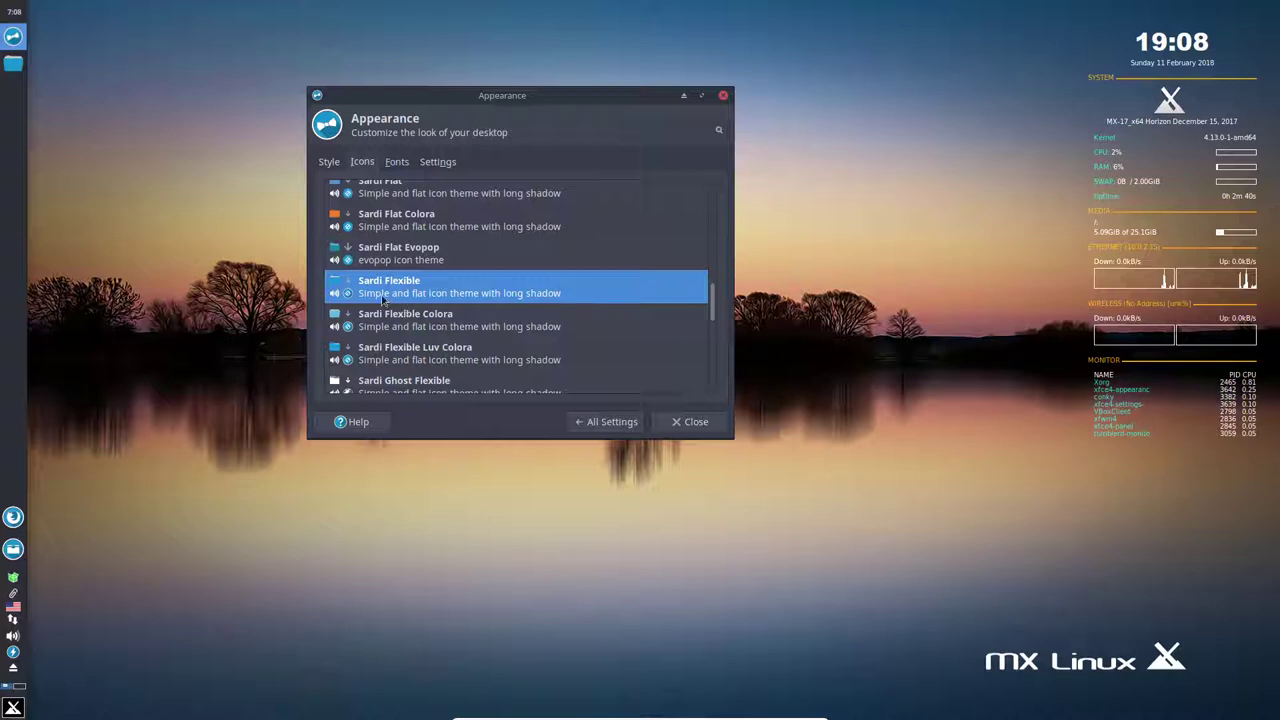
left_click(723, 96)
- Search the applications for "welc", open MX Welcome to view its icons, and close it
left_click(13, 708)
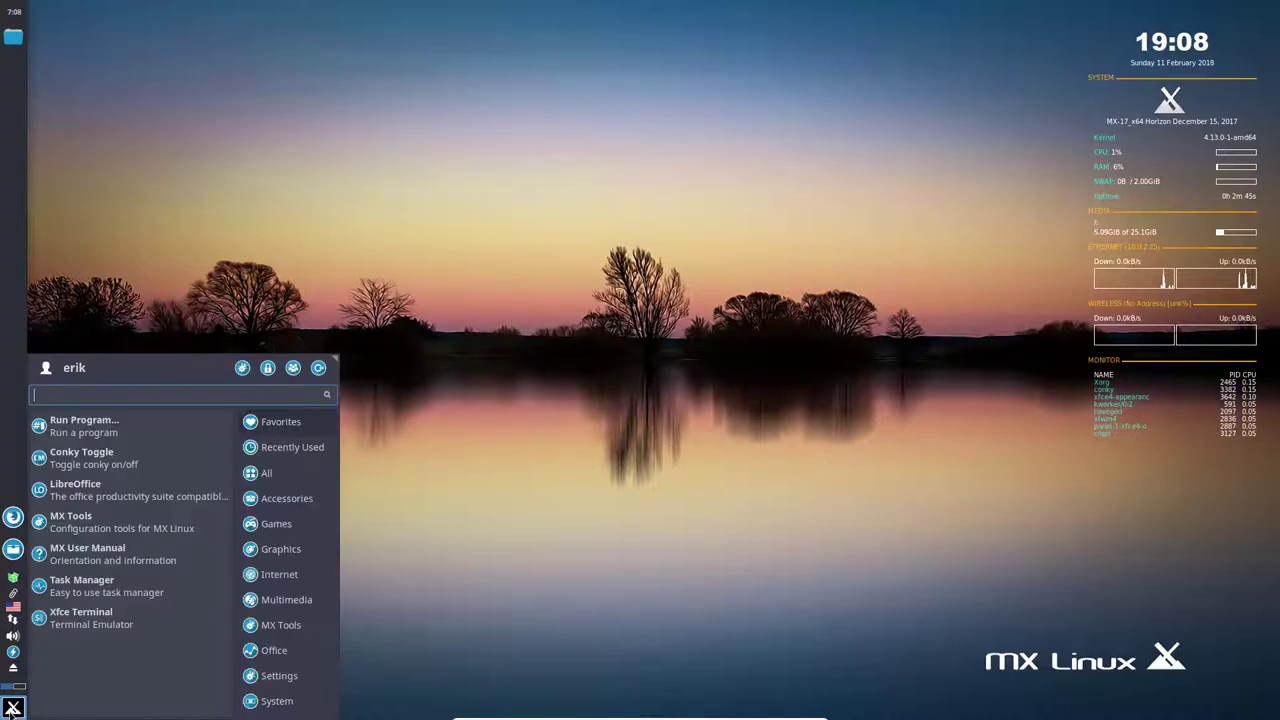
type("z")
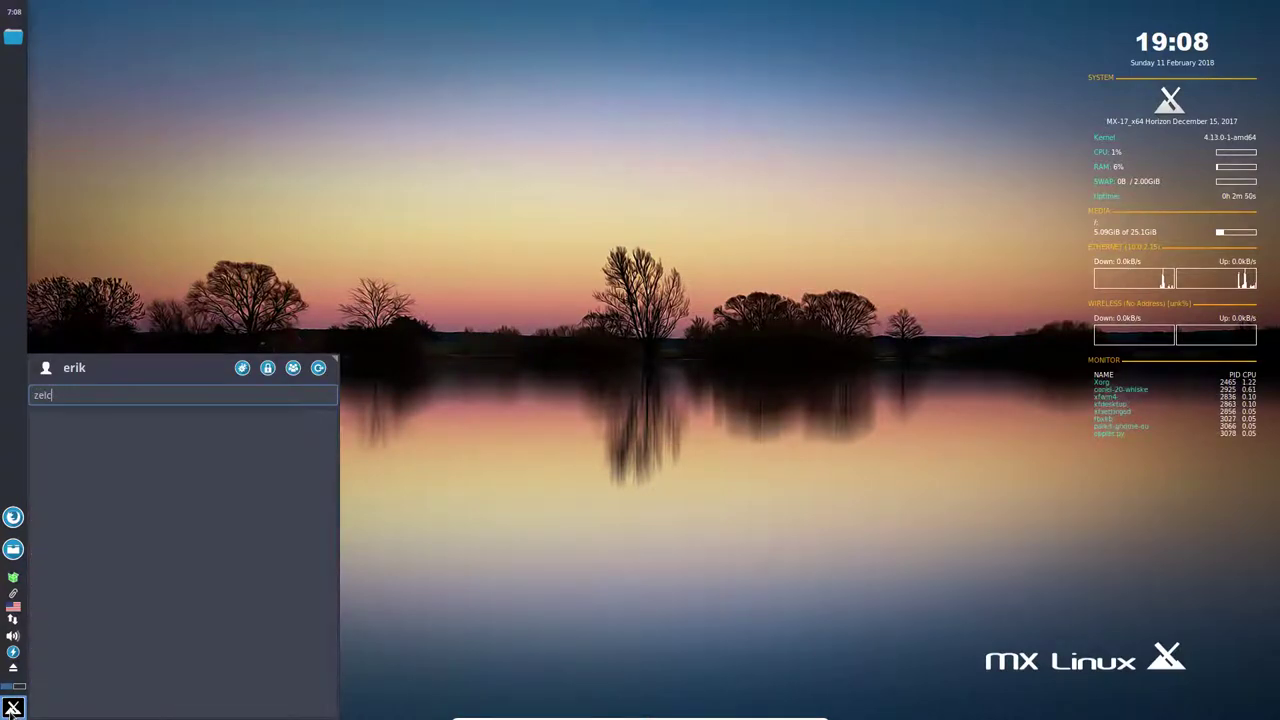
key("BackSpace")
type("z")
key("BackSpace")
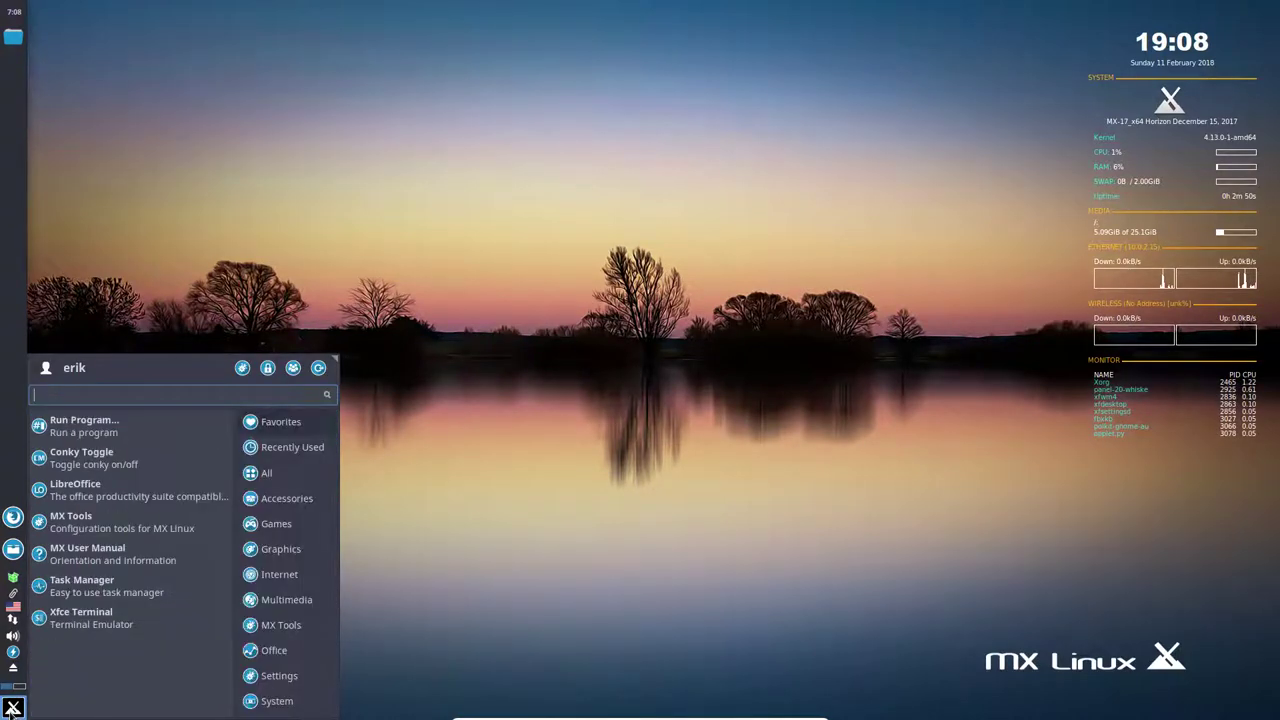
type("welc")
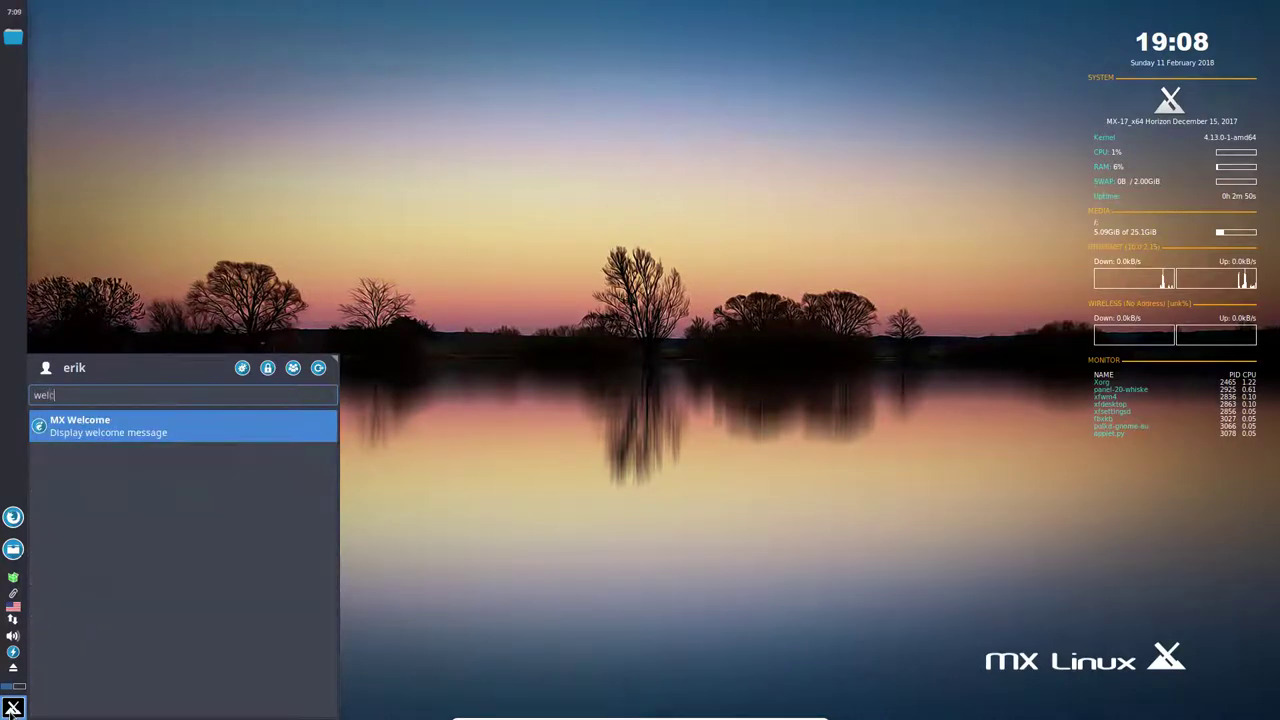
key("Return")
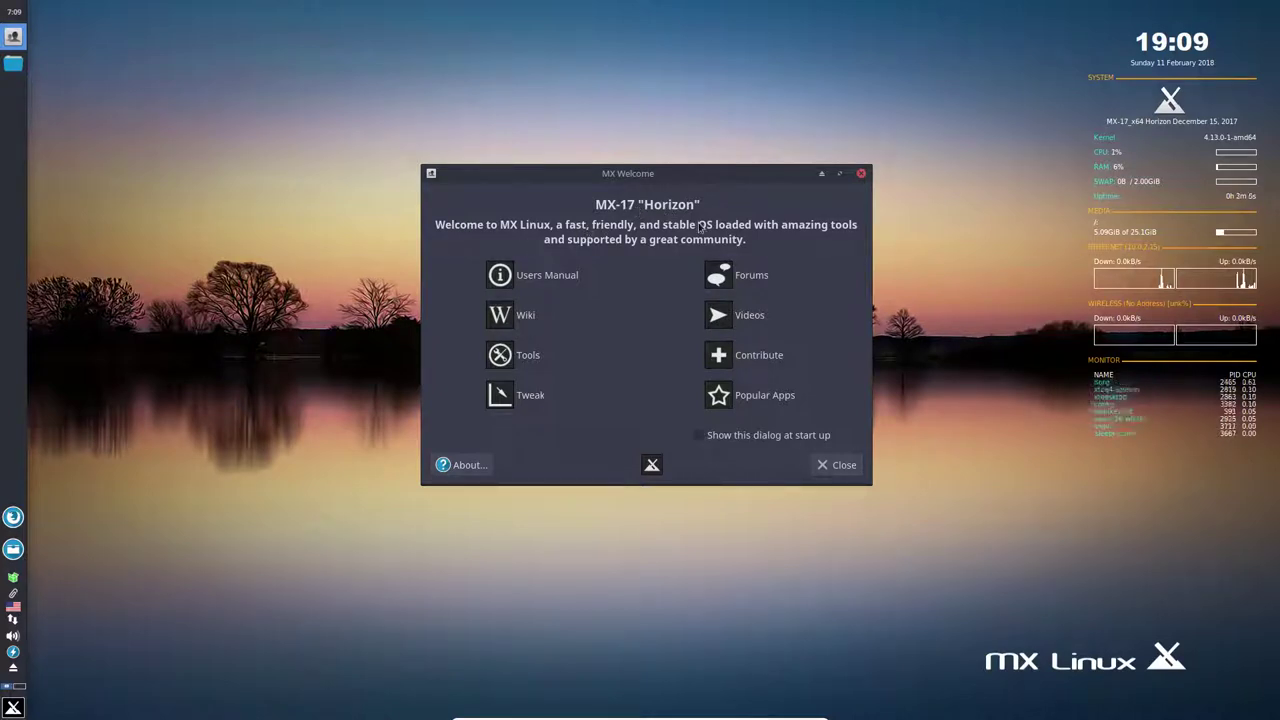
left_click(861, 174)
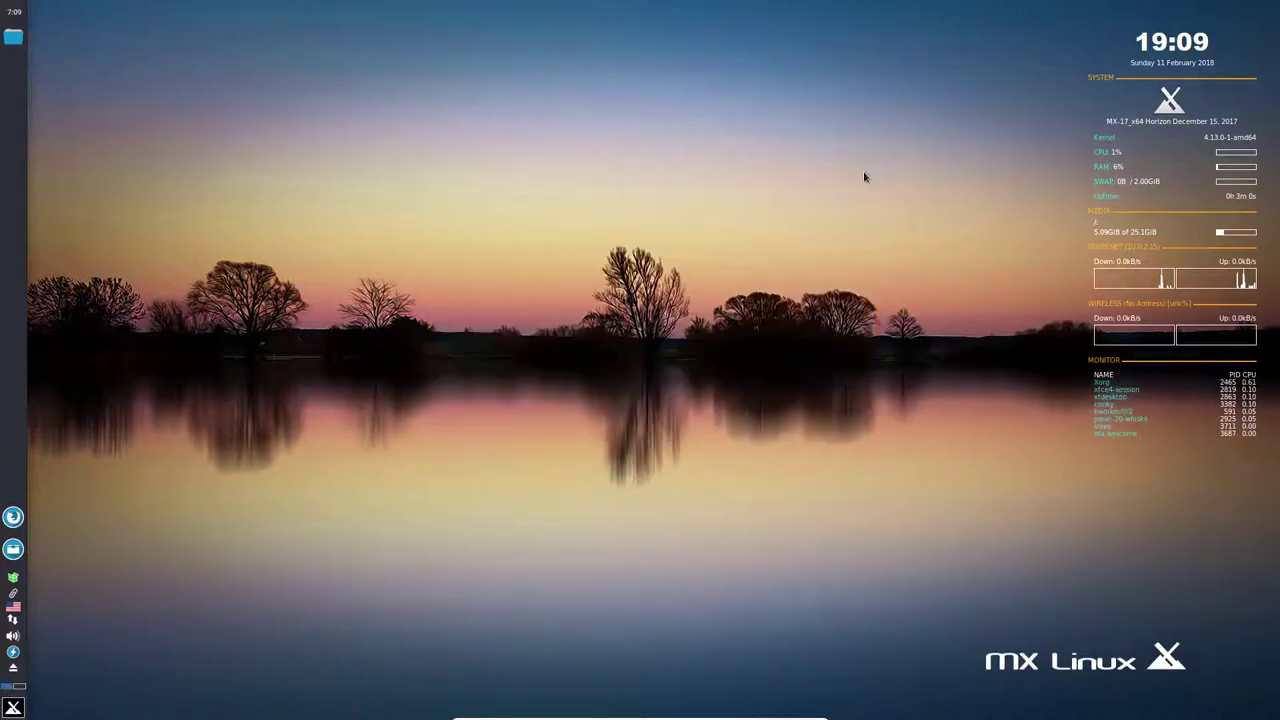
- Examine the icons of the recently used applications and of the full application list down to Xfce Terminal
left_click(13, 708)
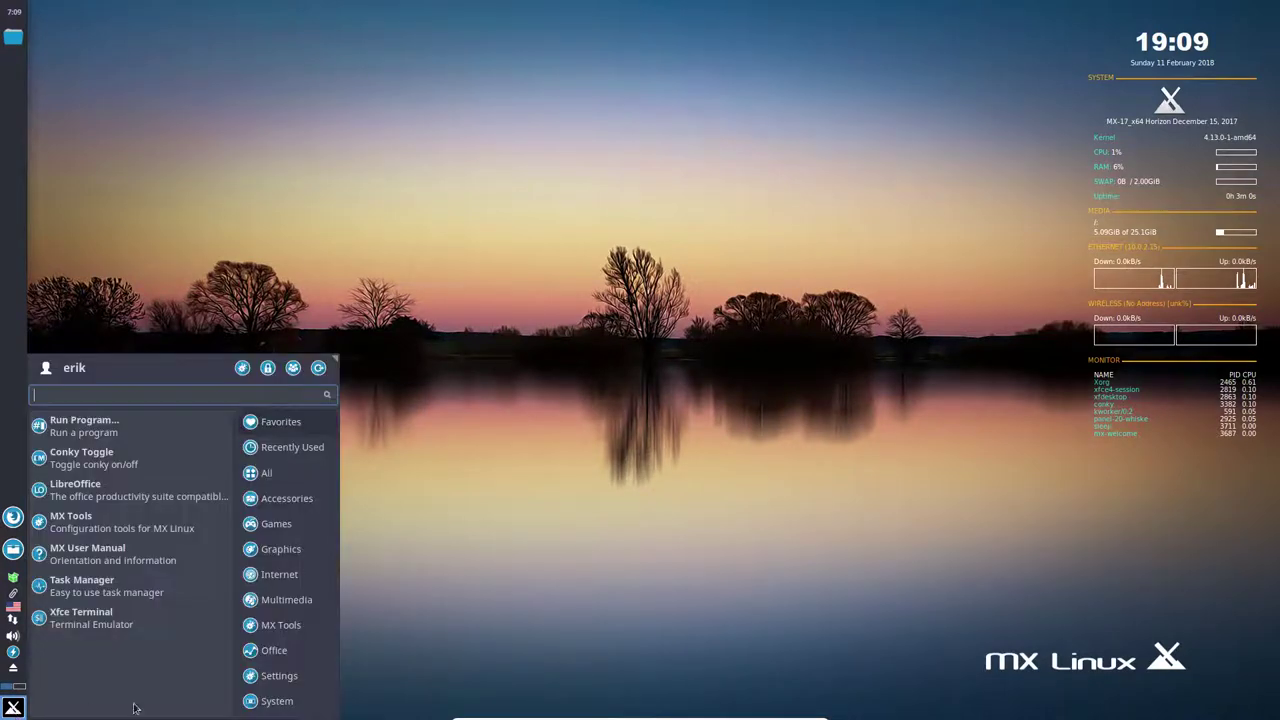
left_click(284, 451)
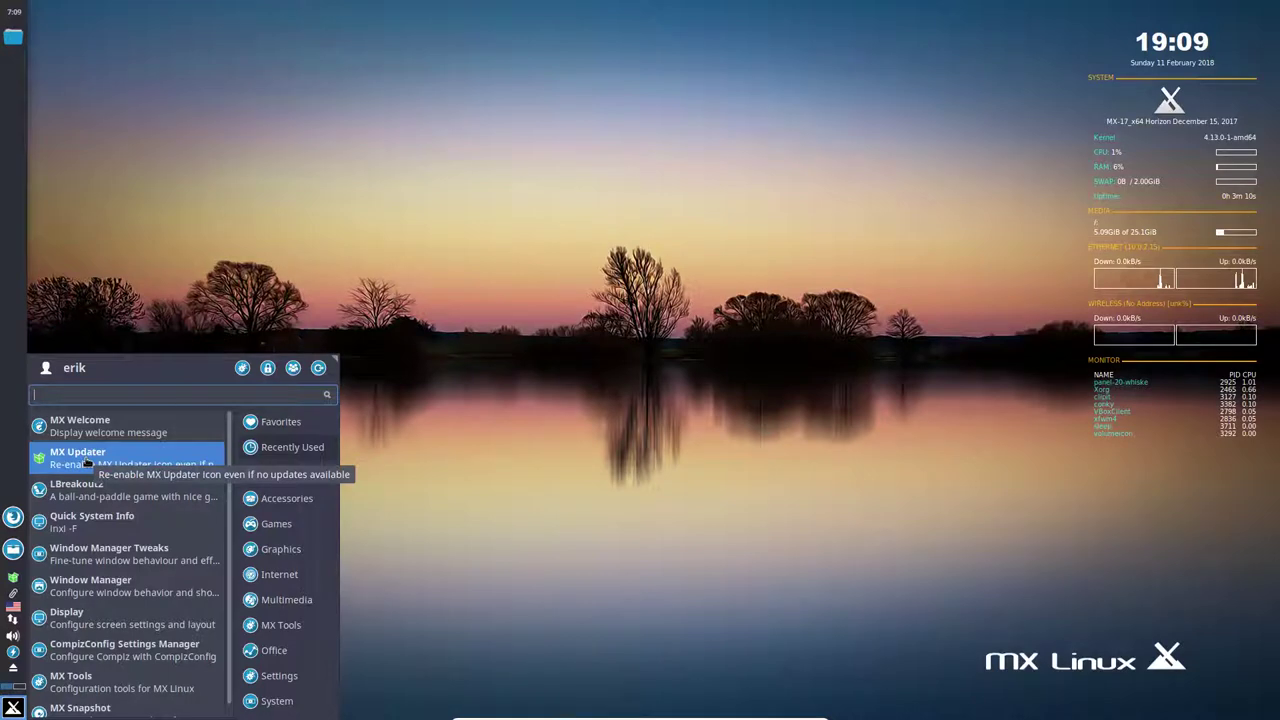
left_click(279, 475)
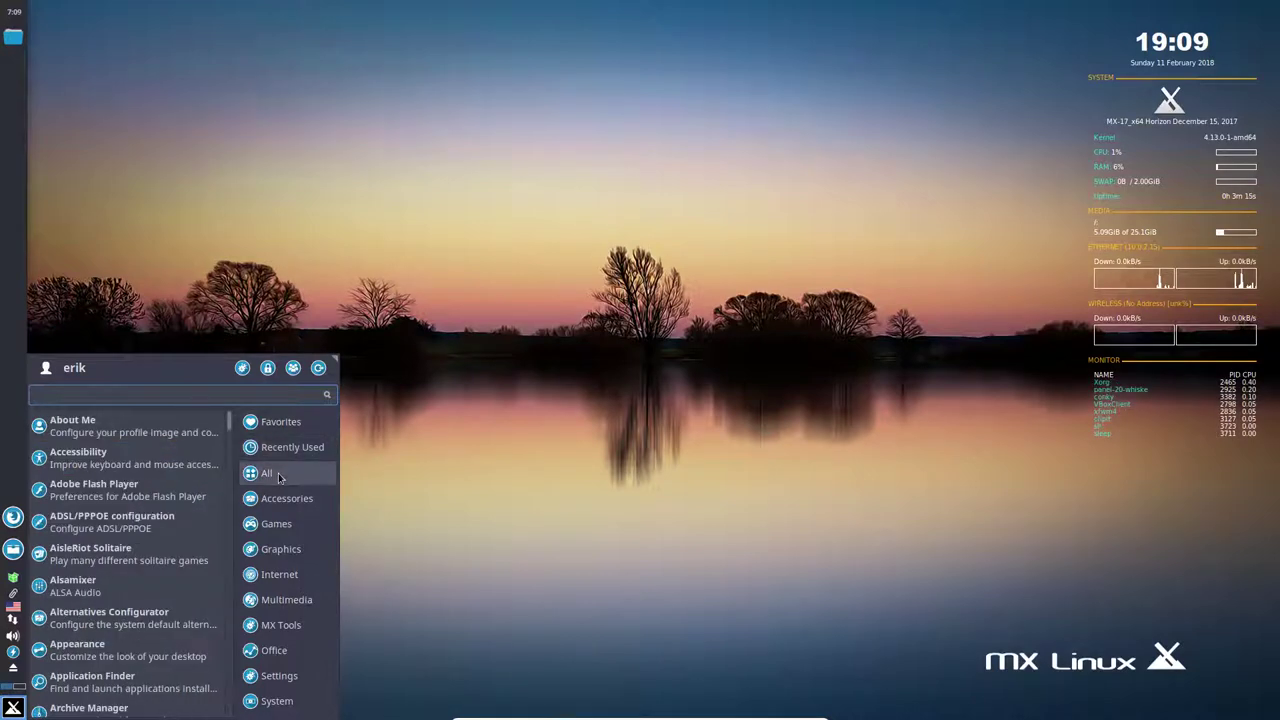
scroll(137, 437, "down", 5)
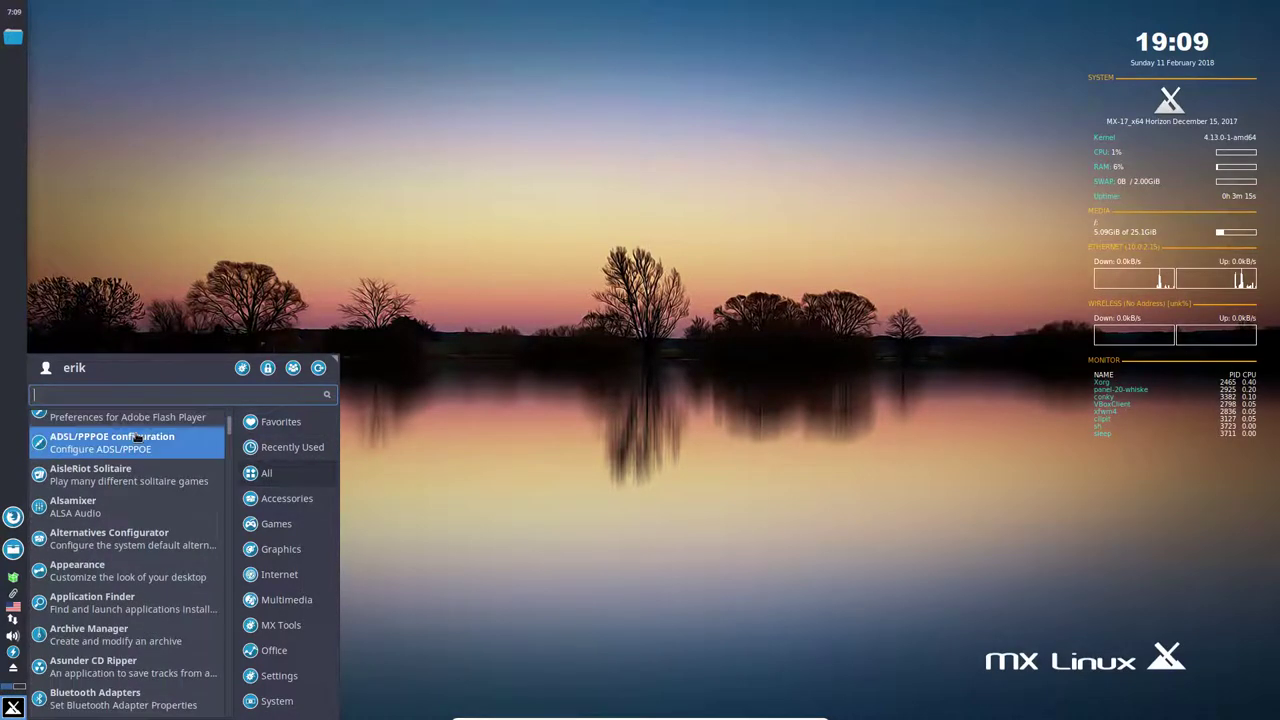
scroll(137, 437, "down", 5)
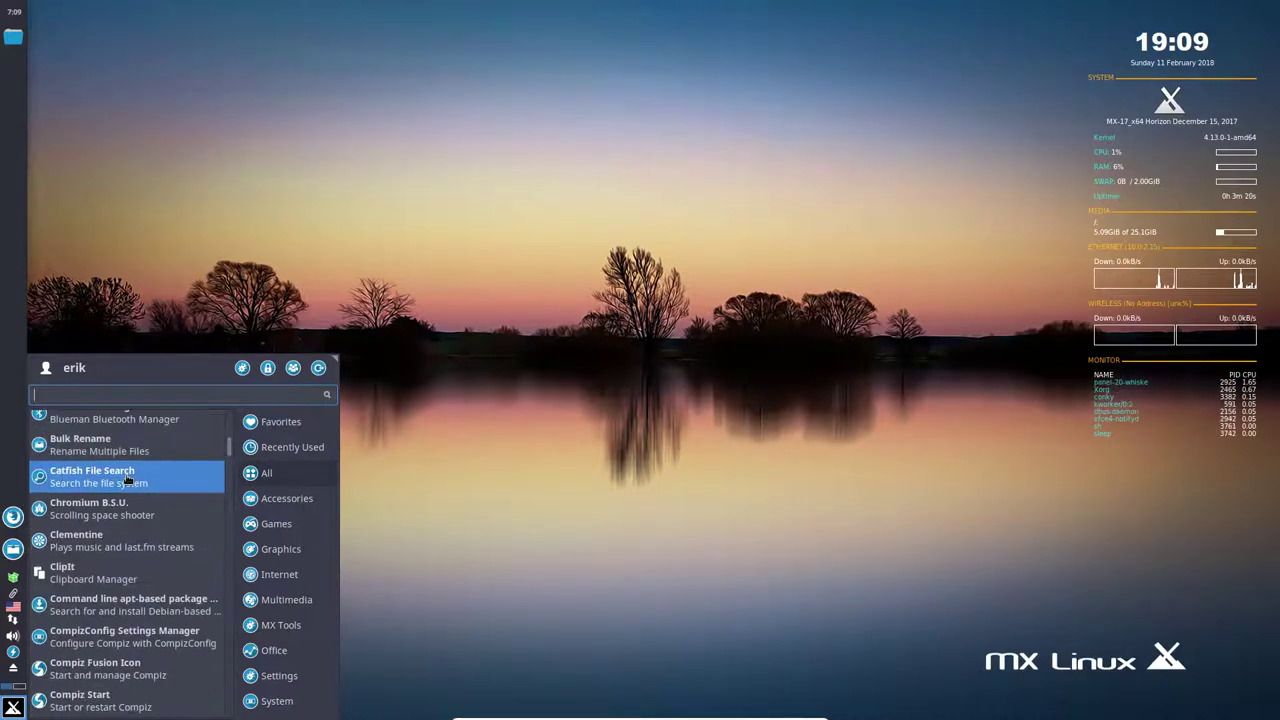
scroll(127, 480, "down", 5)
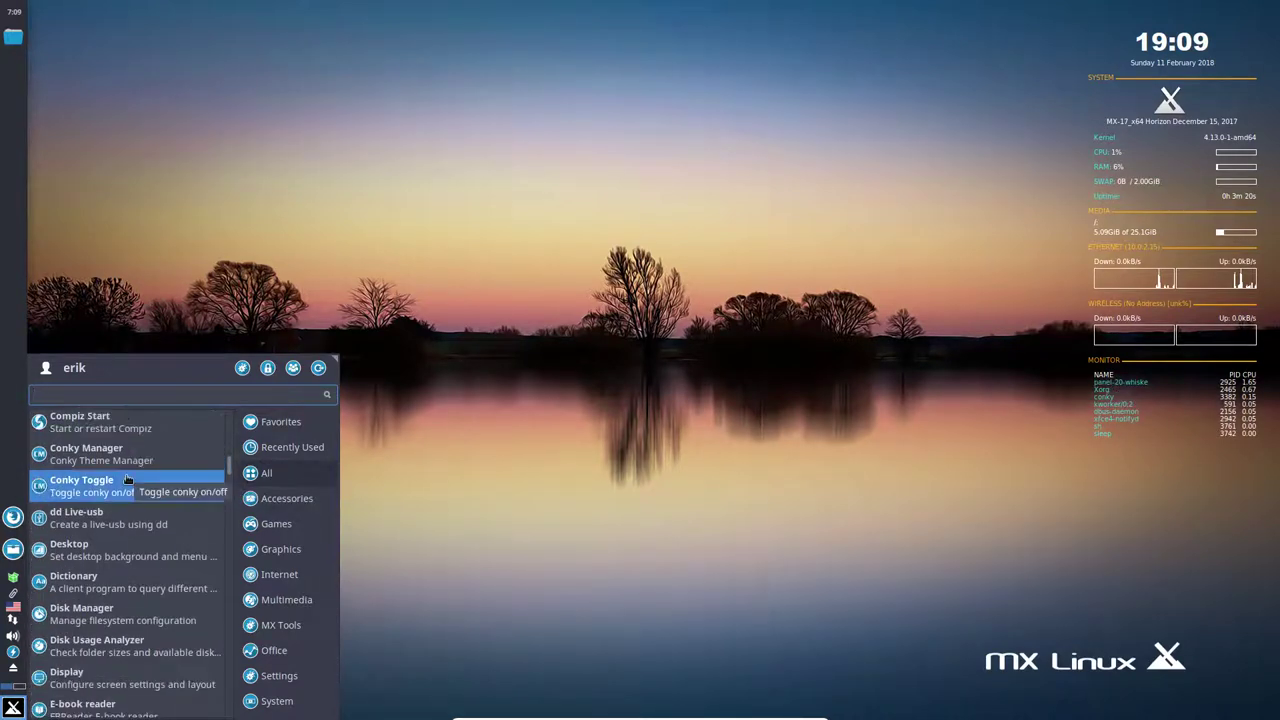
scroll(127, 480, "down", 3)
scroll(127, 480, "down", 6)
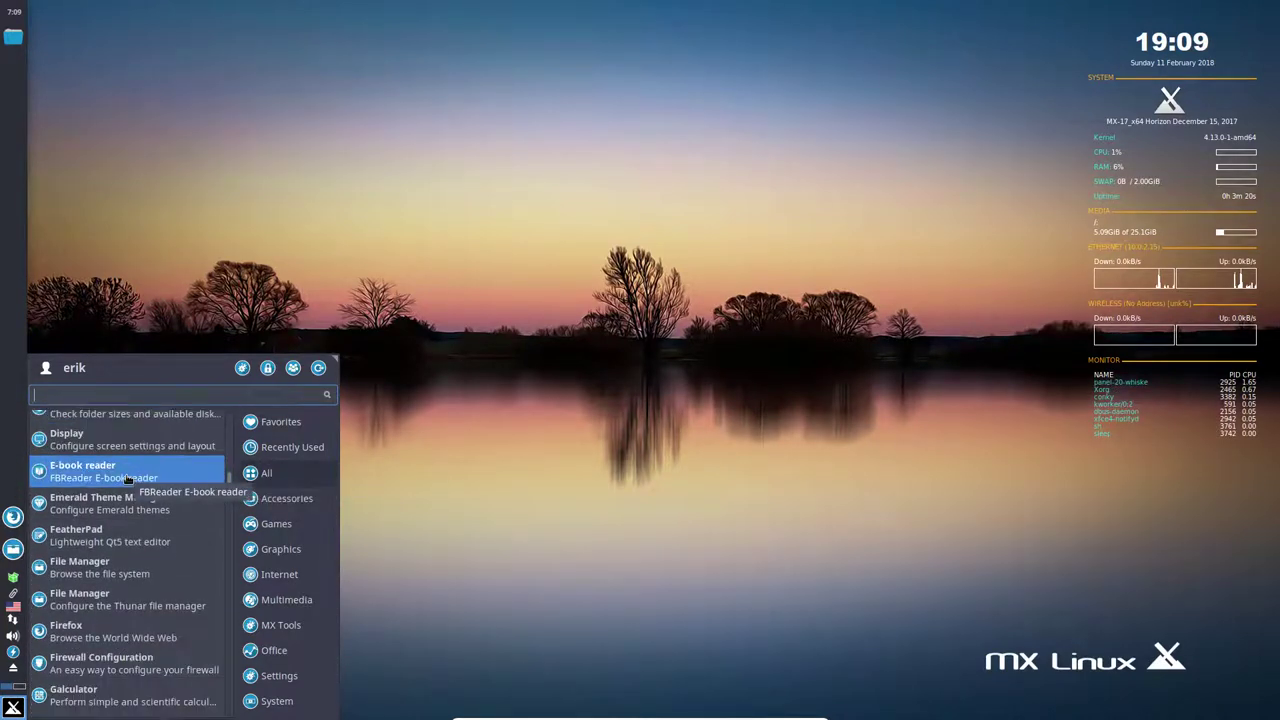
scroll(127, 480, "up", 1)
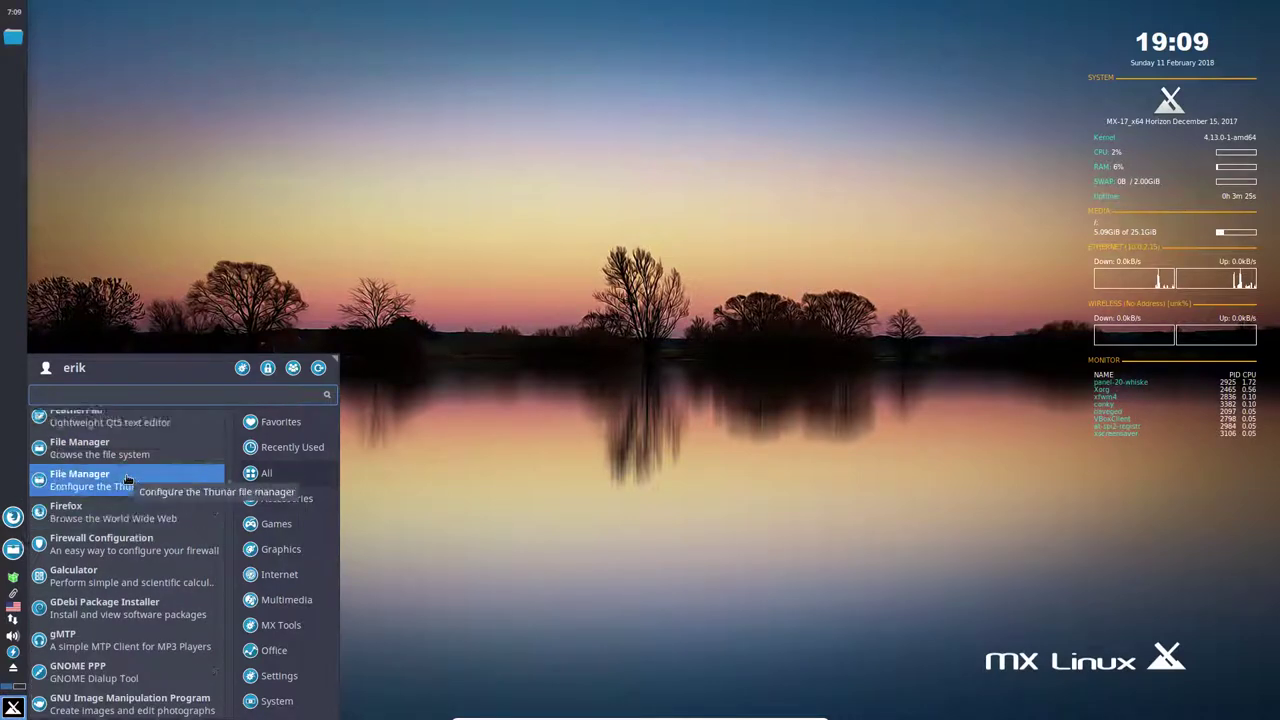
scroll(127, 480, "down", 2)
scroll(127, 480, "down", 1)
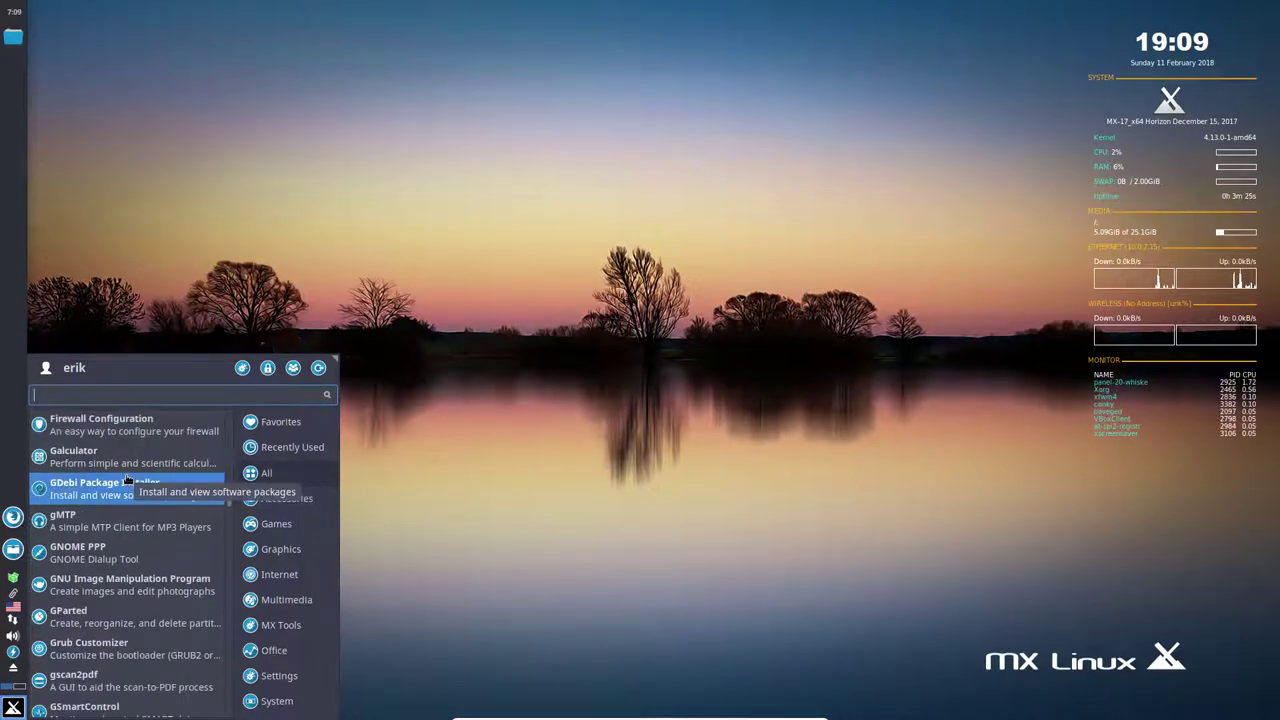
scroll(127, 480, "down", 4)
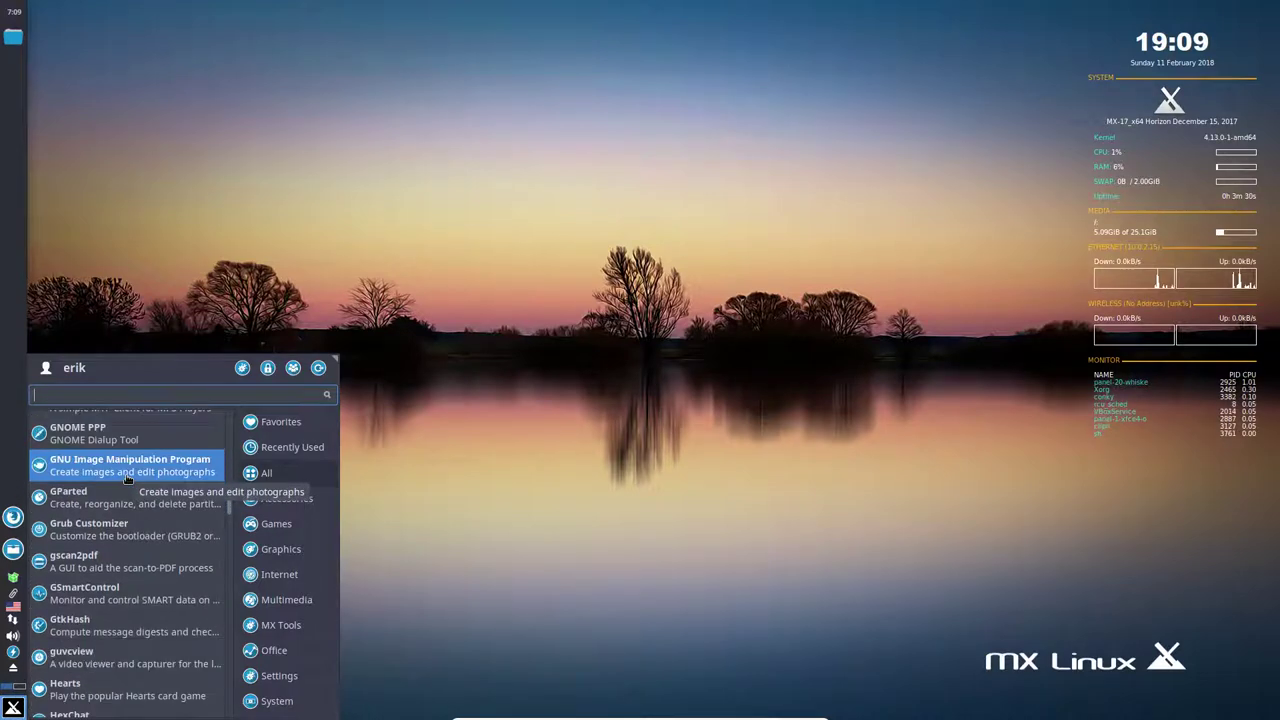
scroll(127, 480, "down", 15)
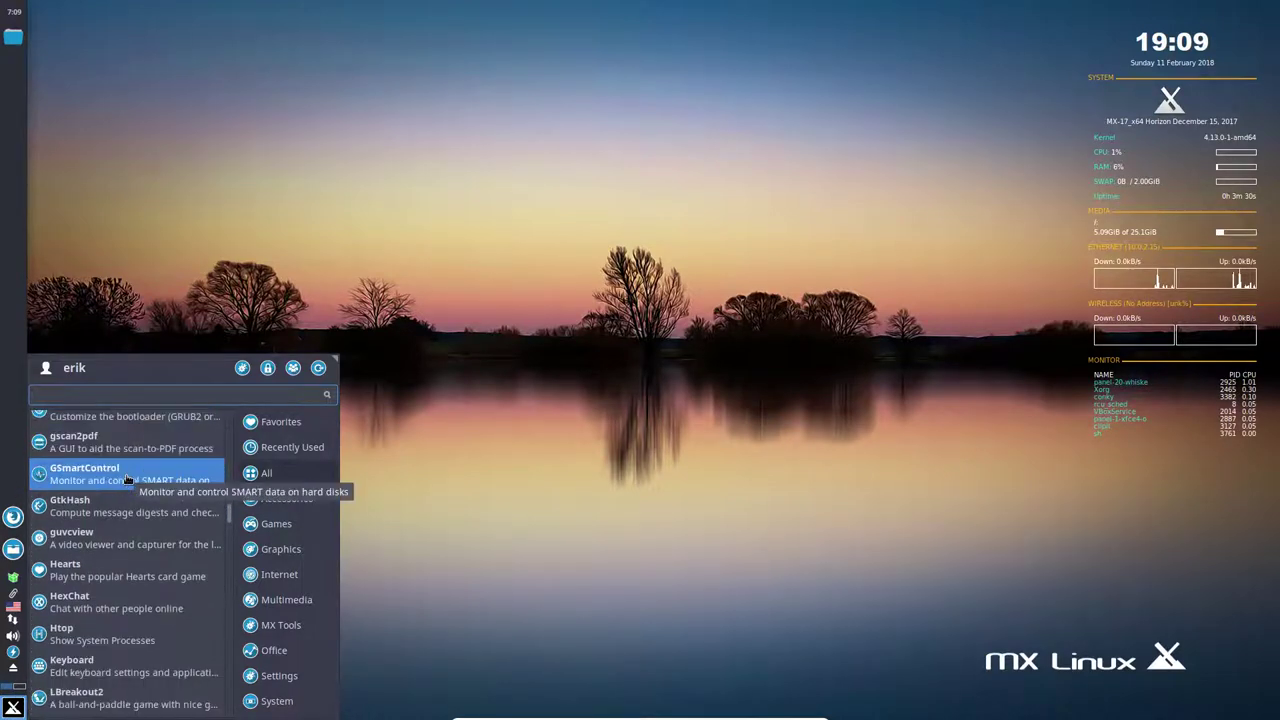
scroll(127, 479, "down", 18)
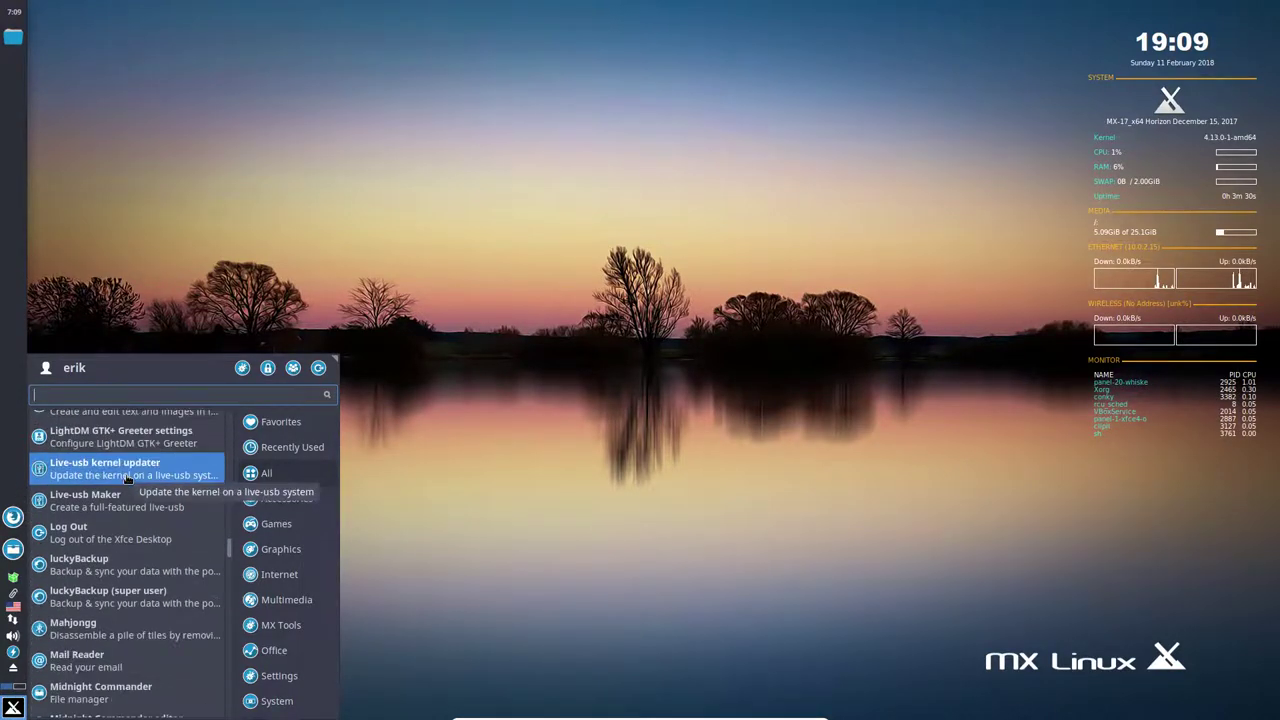
scroll(128, 473, "down", 17)
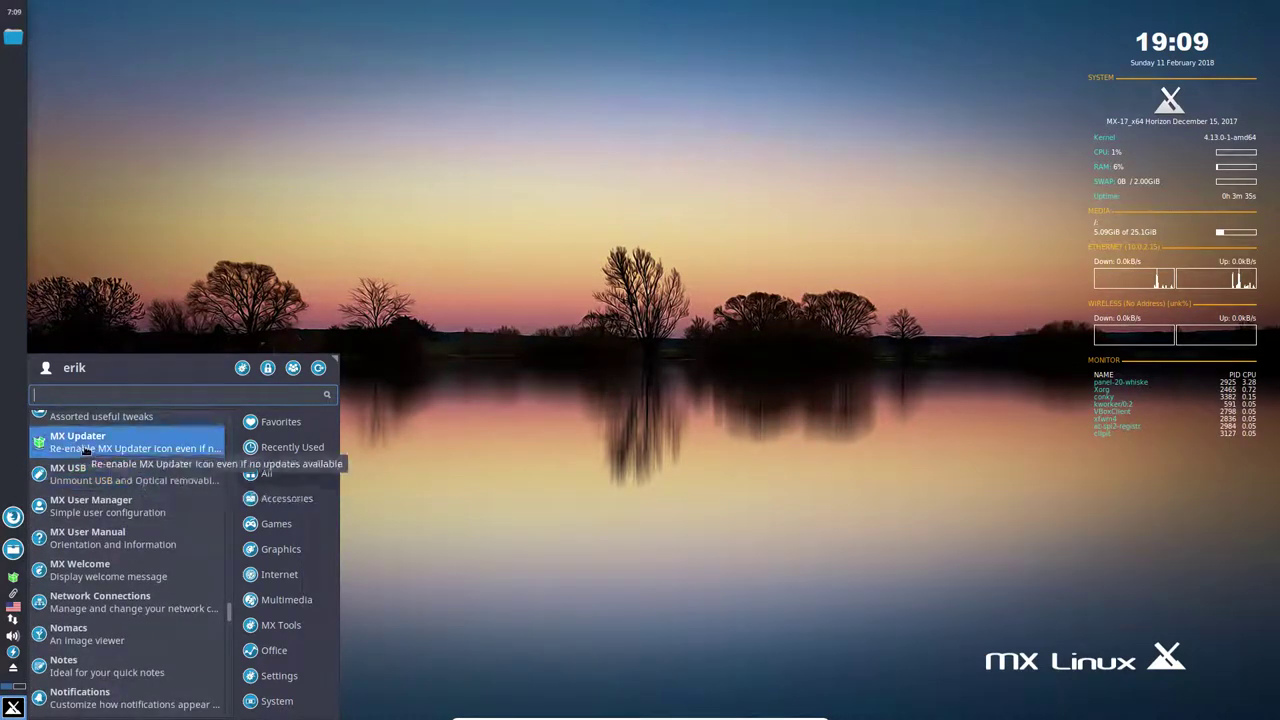
scroll(100, 500, "down", 7)
scroll(90, 507, "down", 20)
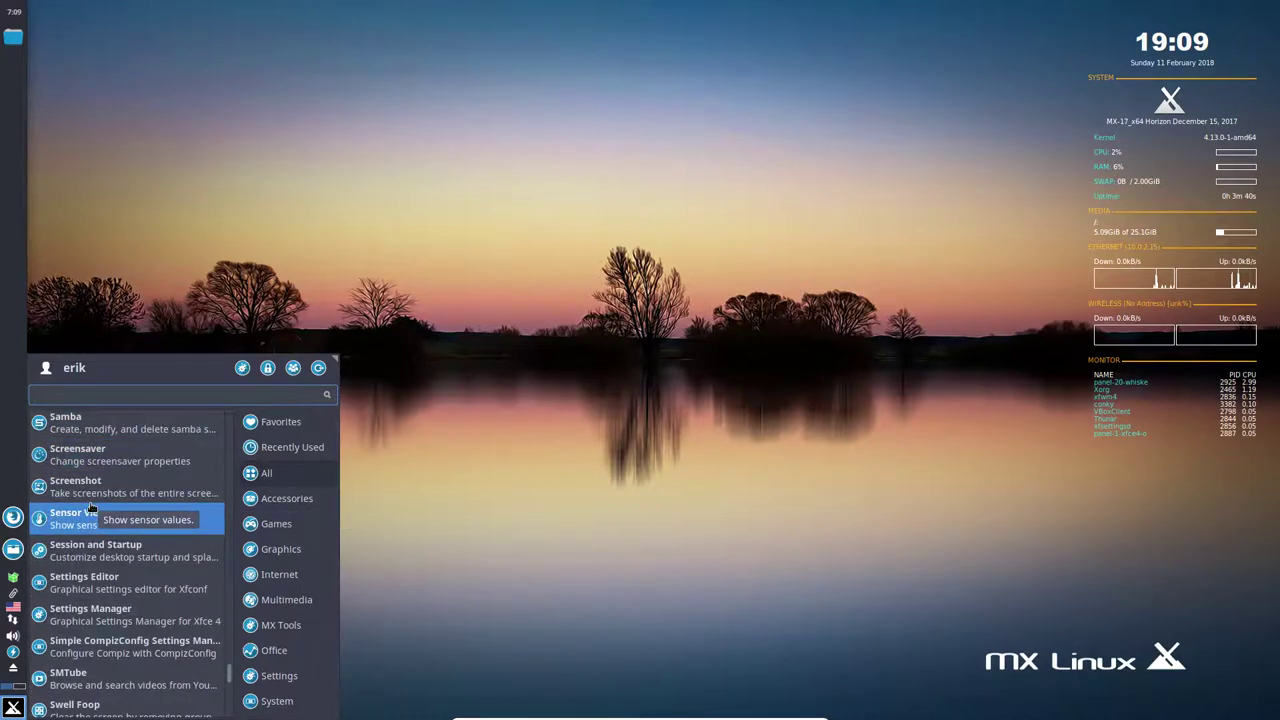
scroll(90, 507, "down", 11)
scroll(90, 507, "down", 4)
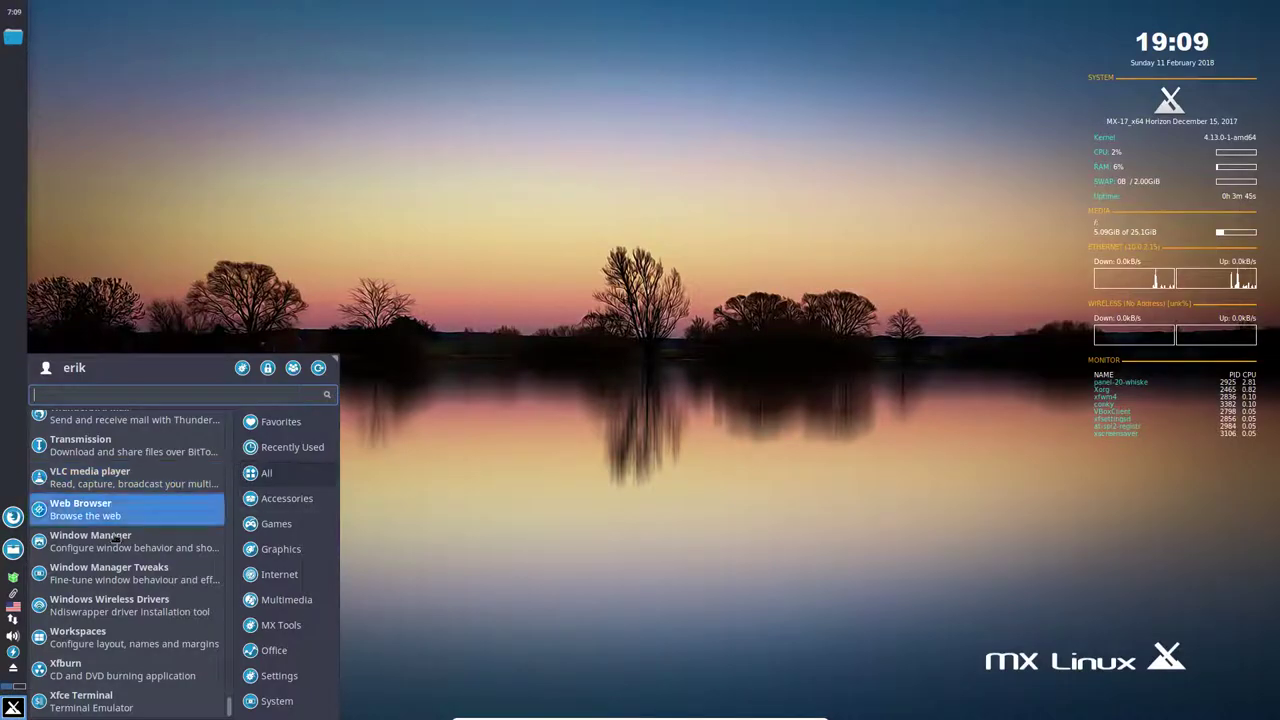
- Open the folder /usr/share/applications in the file manager and bring its last launchers into view
left_click(13, 549)
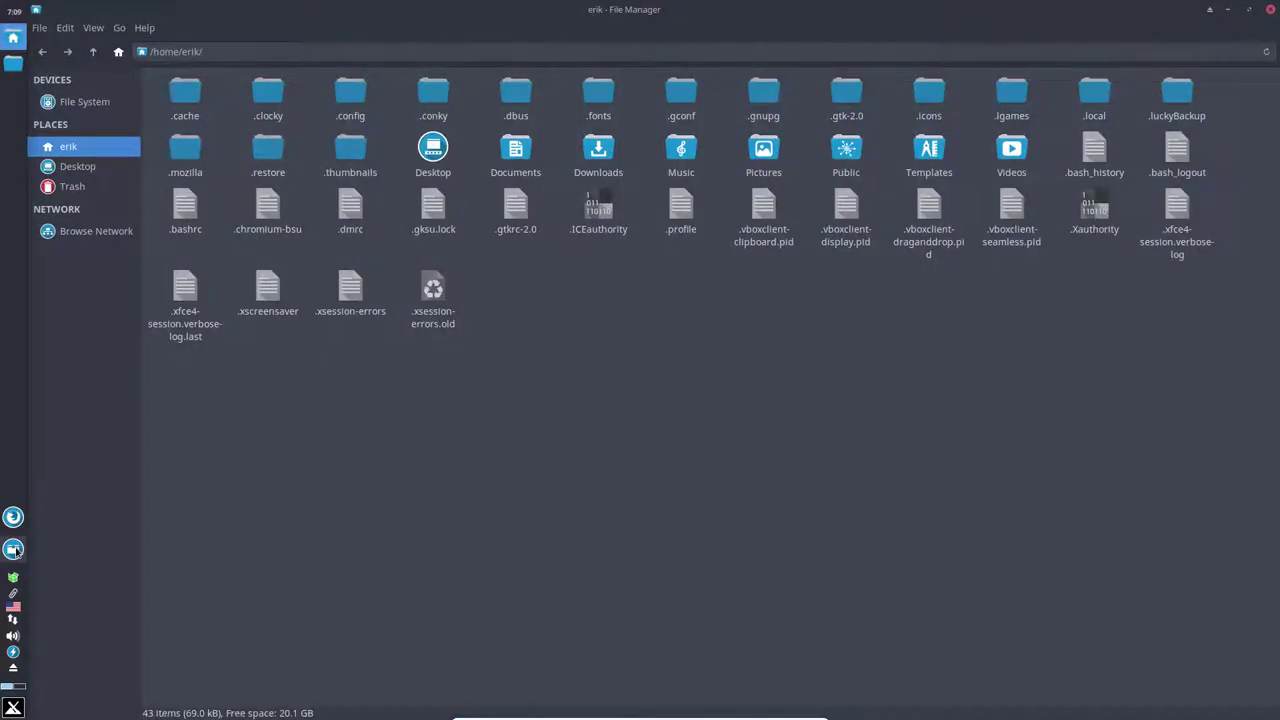
left_click(76, 102)
left_click(852, 94)
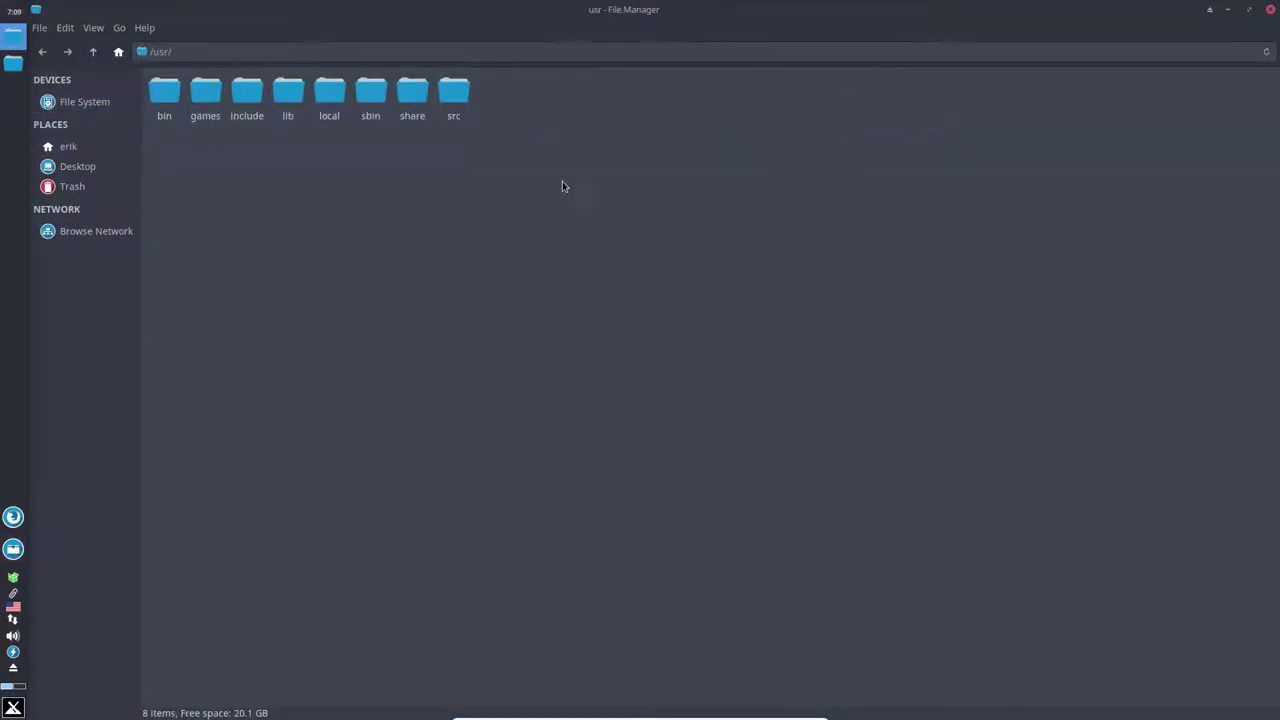
left_click(412, 94)
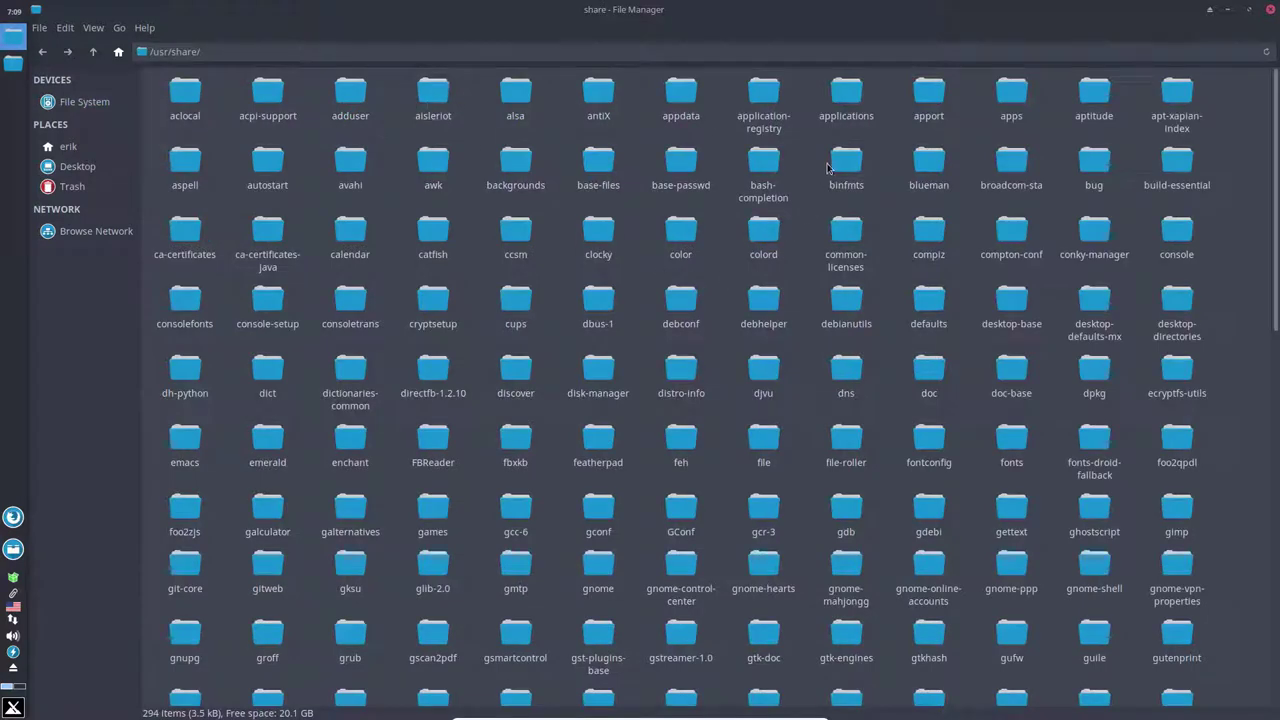
left_click(845, 98)
scroll(862, 377, "down", 5)
- Compare the icons of the Sensor Viewer and the two MX Updater launchers, and check the updater's notification icon
left_click(1094, 452)
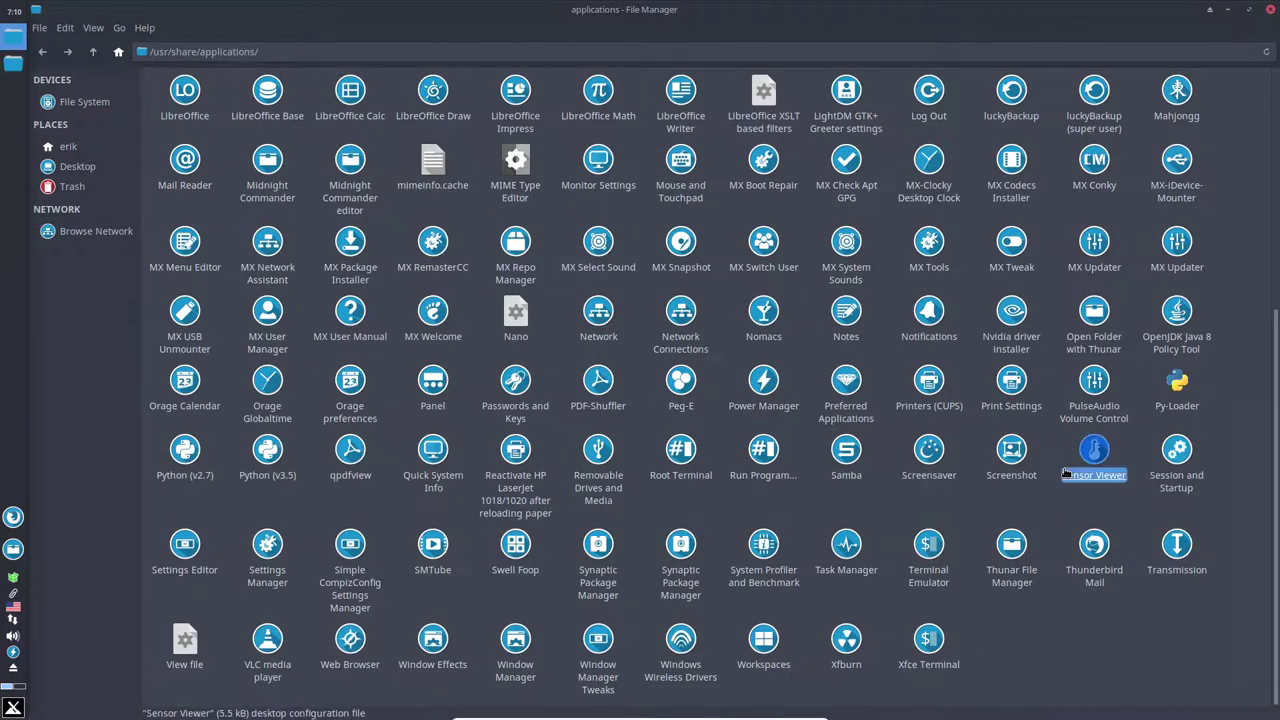
left_click(1098, 238)
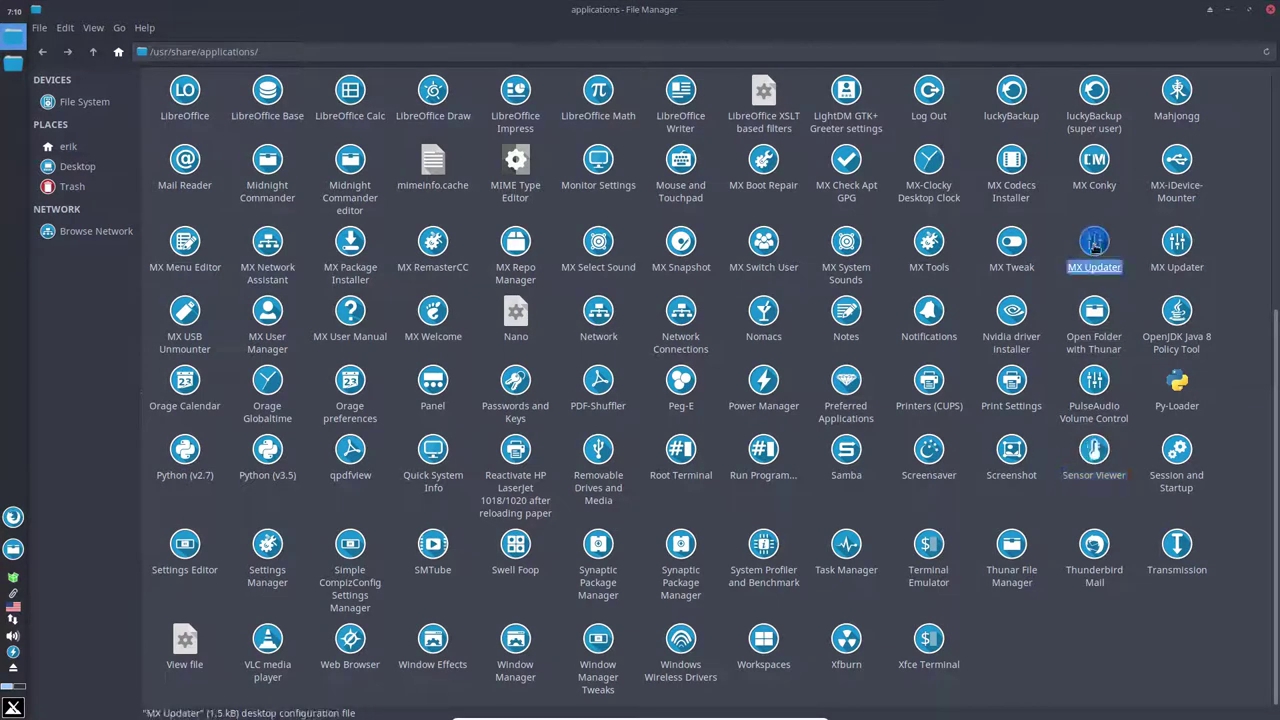
left_click(1176, 241)
left_click(1104, 250)
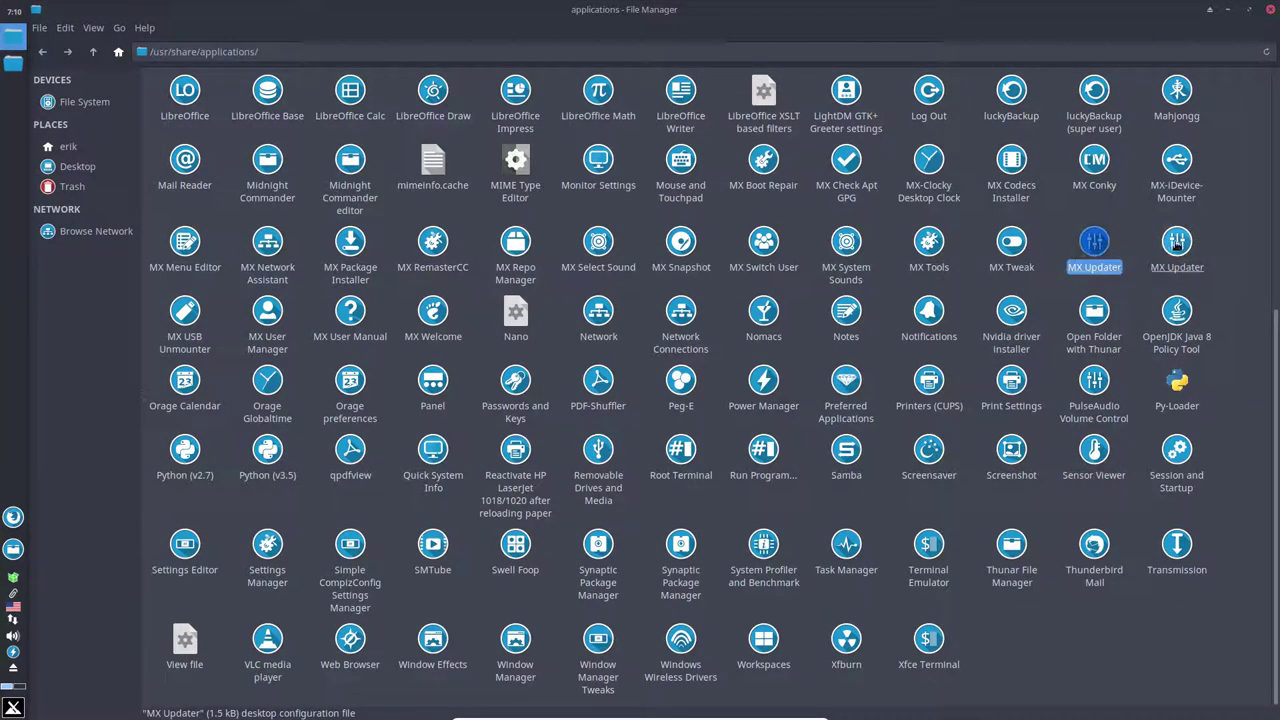
key("Right")
left_click(1104, 246)
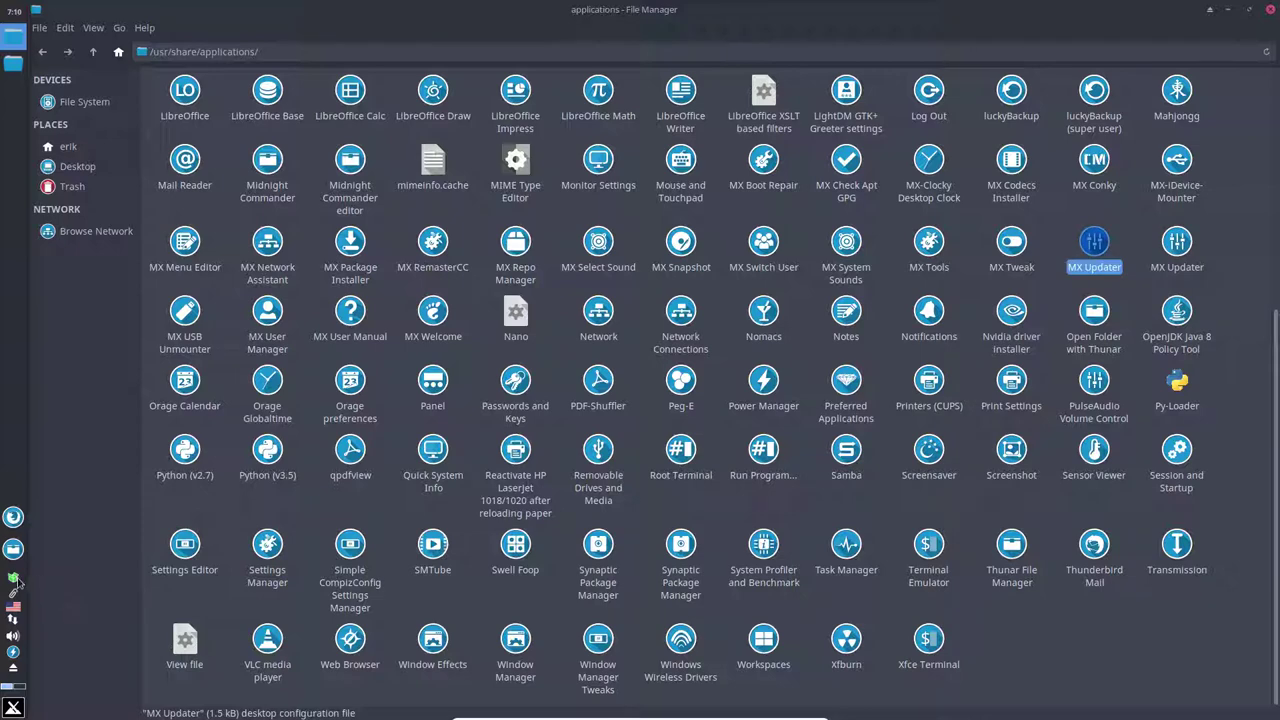
mouse_move(18, 581)
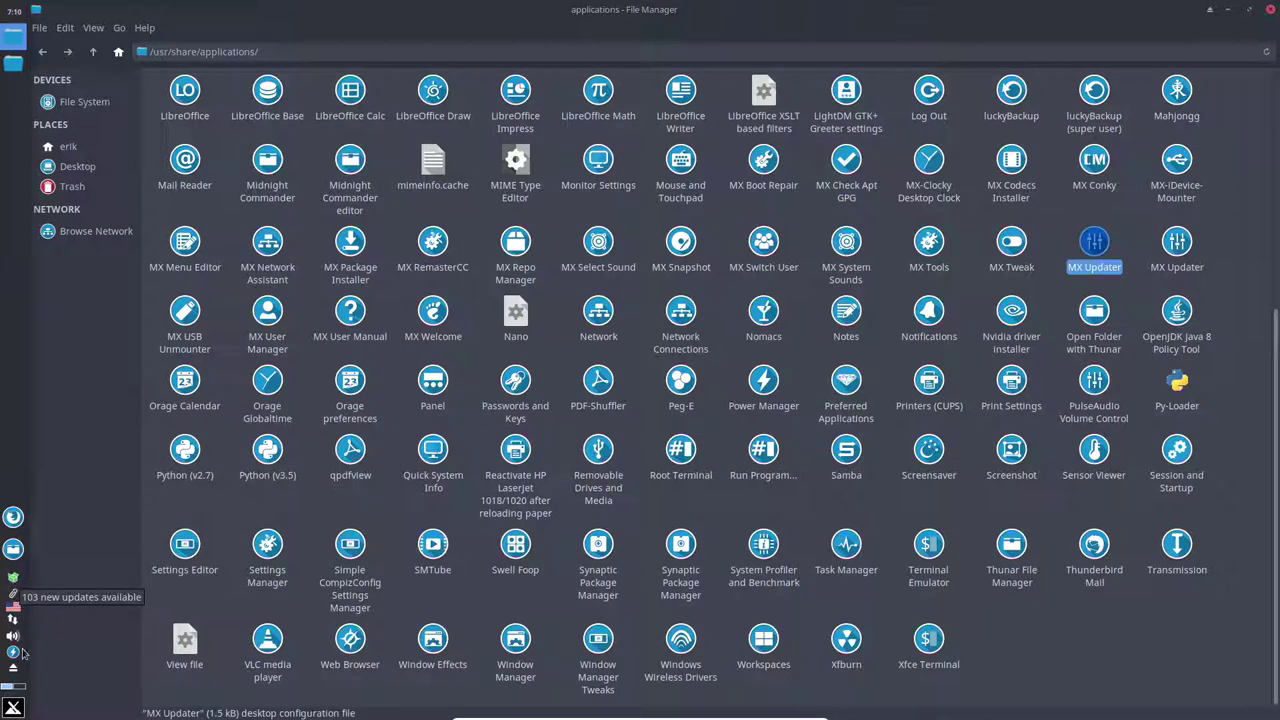
- Open the Appearance settings and switch the icon theme to Sardi
left_click(15, 708)
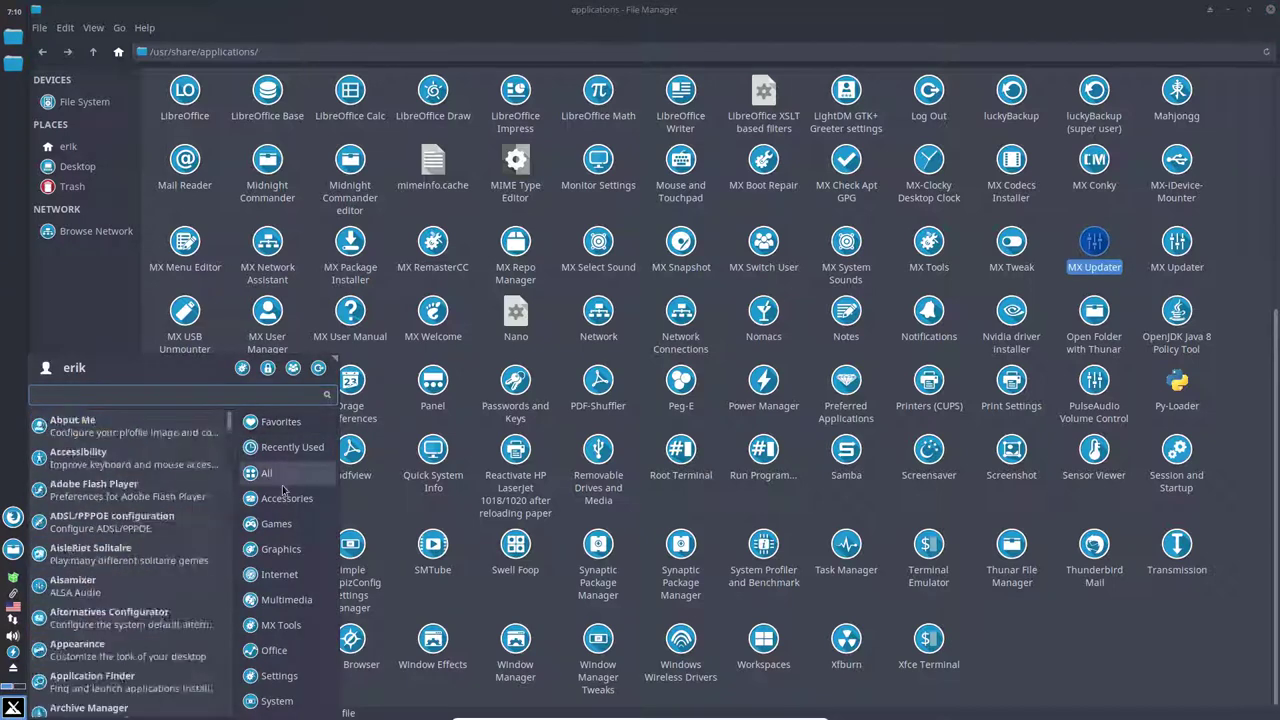
mouse_move(283, 490)
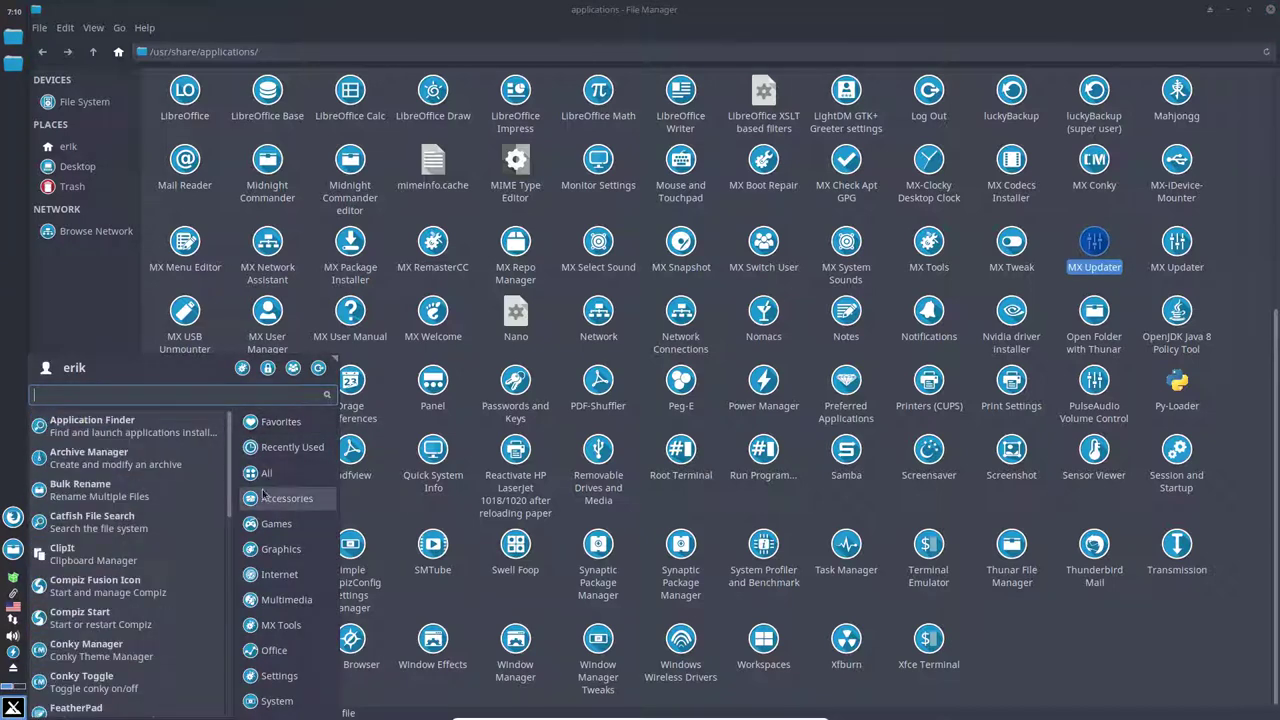
left_click(242, 368)
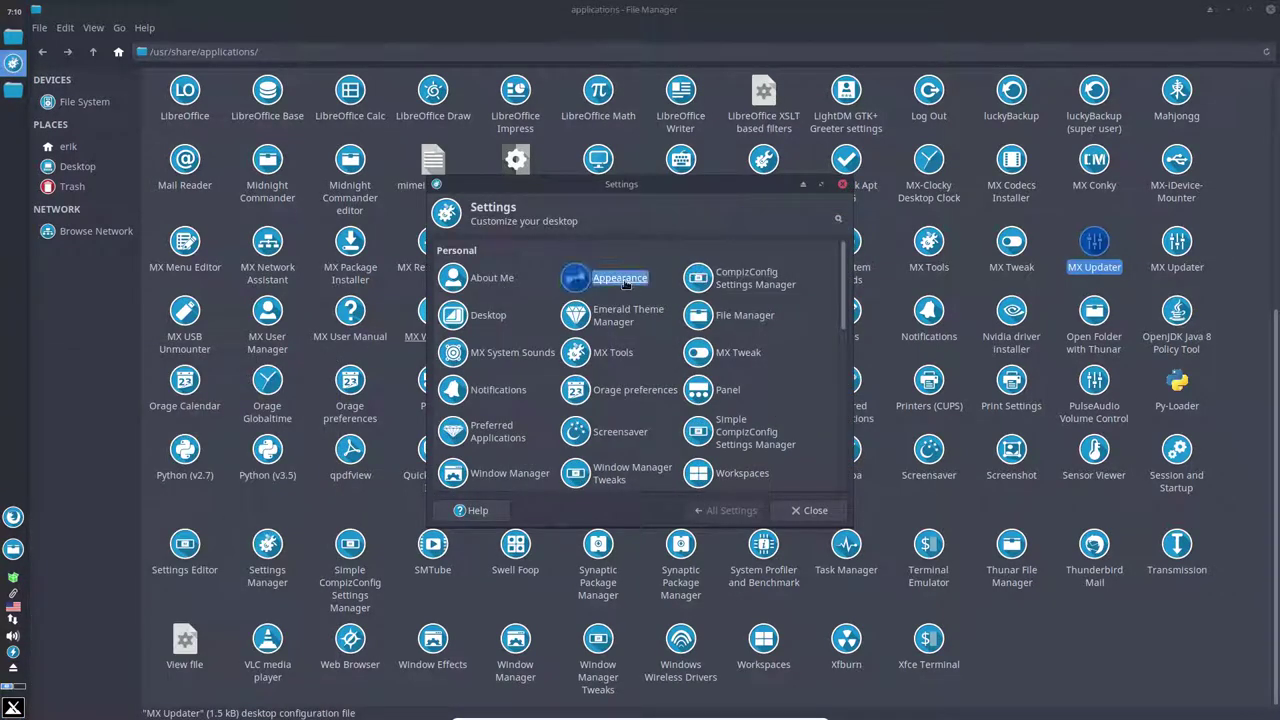
left_click(575, 278)
left_click(482, 250)
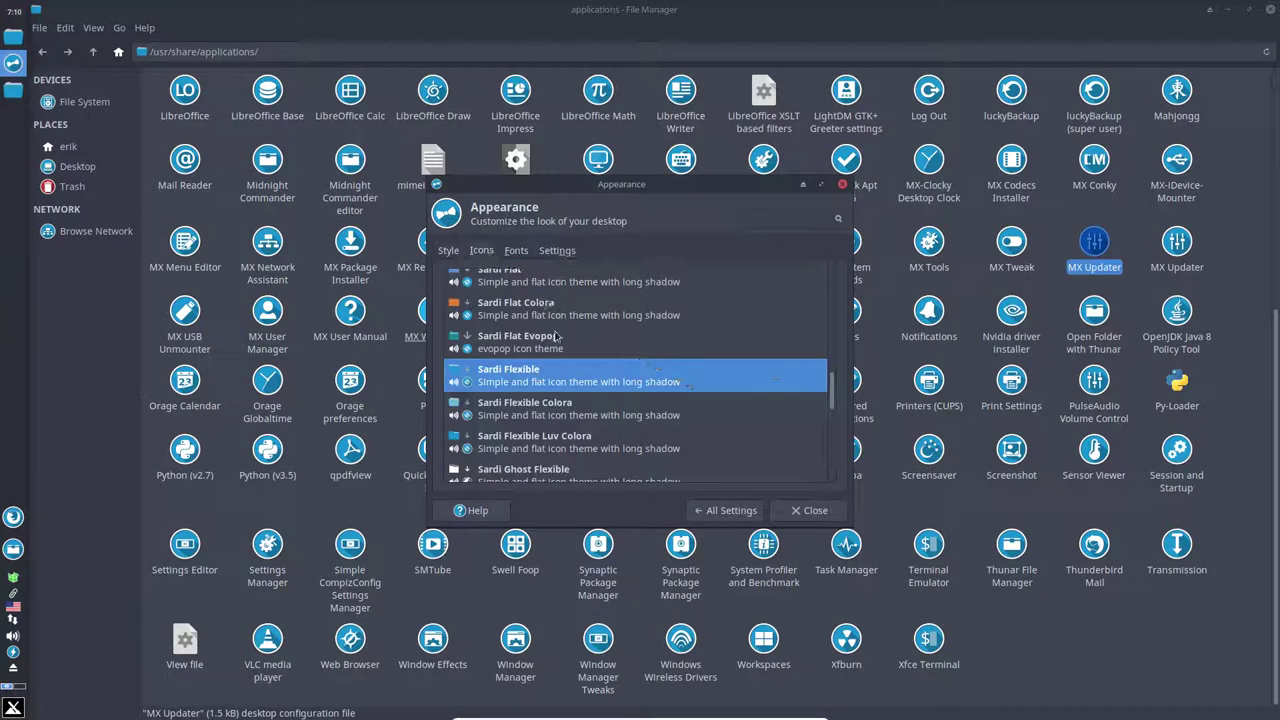
scroll(515, 370, "up", 1)
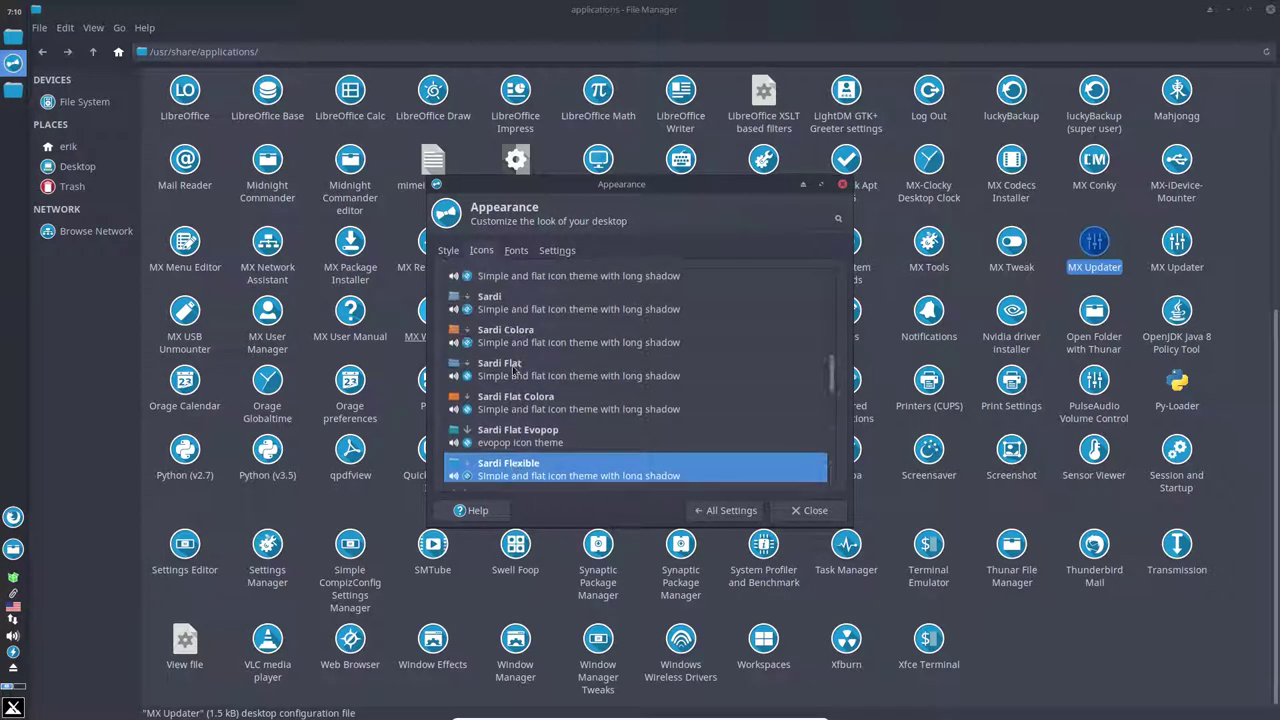
left_click(509, 310)
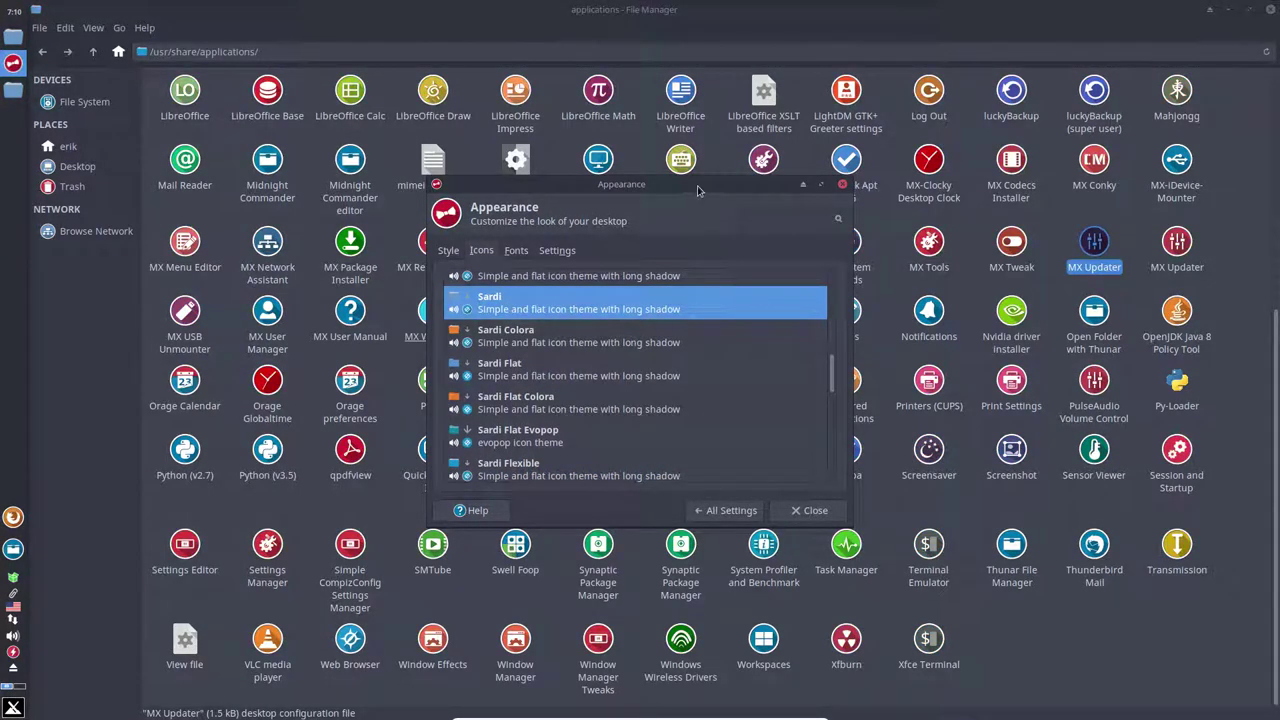
- Uncover the launchers behind the Appearance window and examine the Sardi icons through the full application list down to Xfce Terminal
left_click_drag(703, 187, 651, 382)
left_click(14, 707)
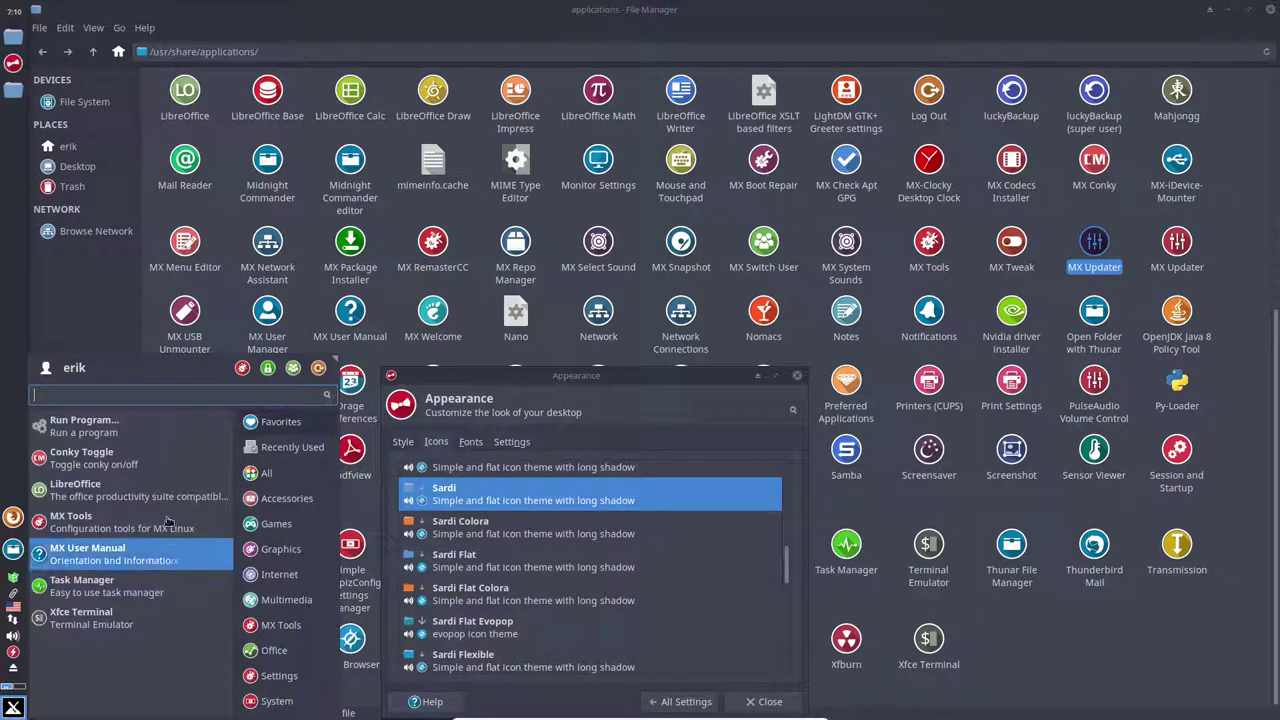
left_click(266, 472)
scroll(117, 477, "down", 15)
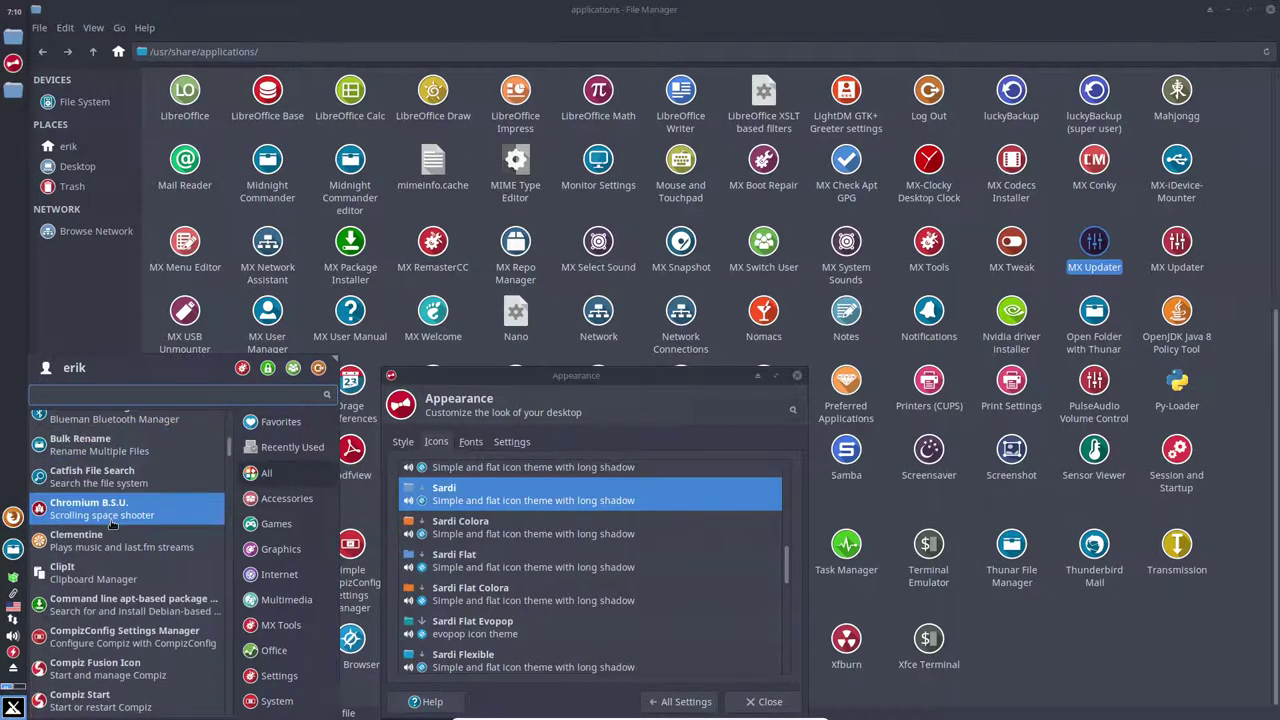
scroll(113, 522, "down", 20)
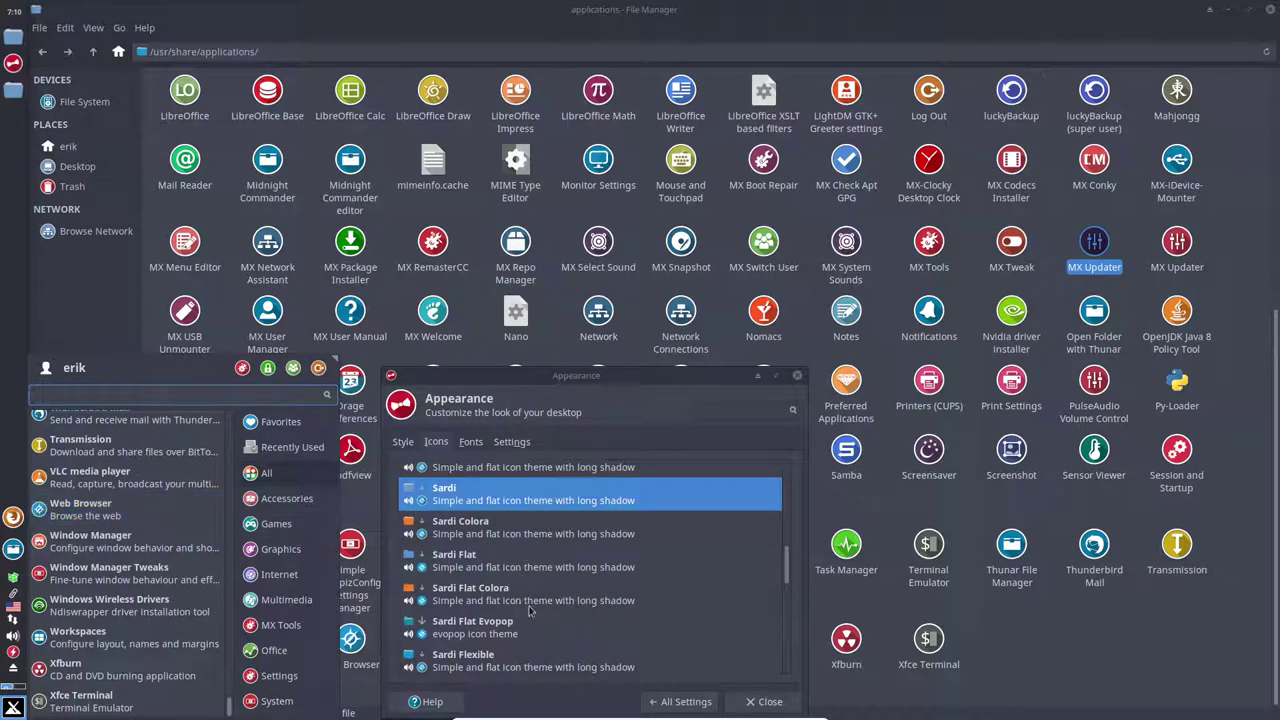
- Switch the icon theme to Sardi Ghost Flexible Colora in the Appearance settings
left_click(672, 384)
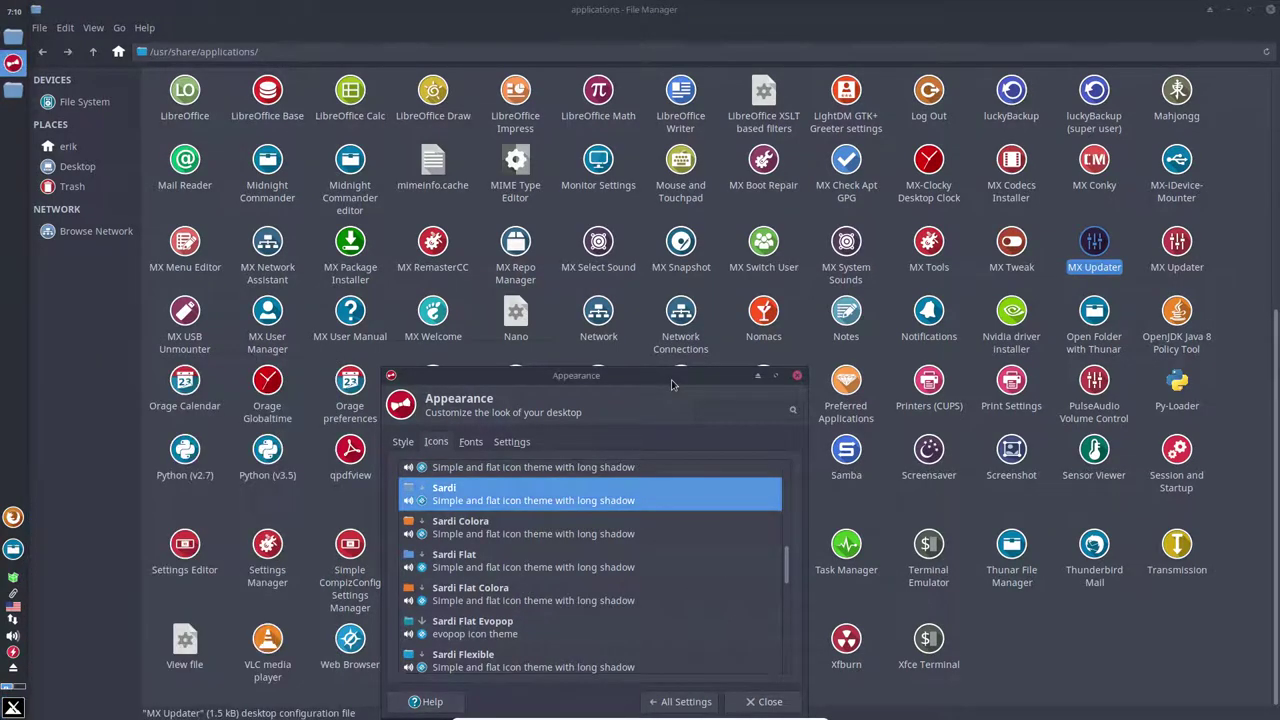
left_click_drag(672, 384, 636, 253)
scroll(529, 475, "down", 3)
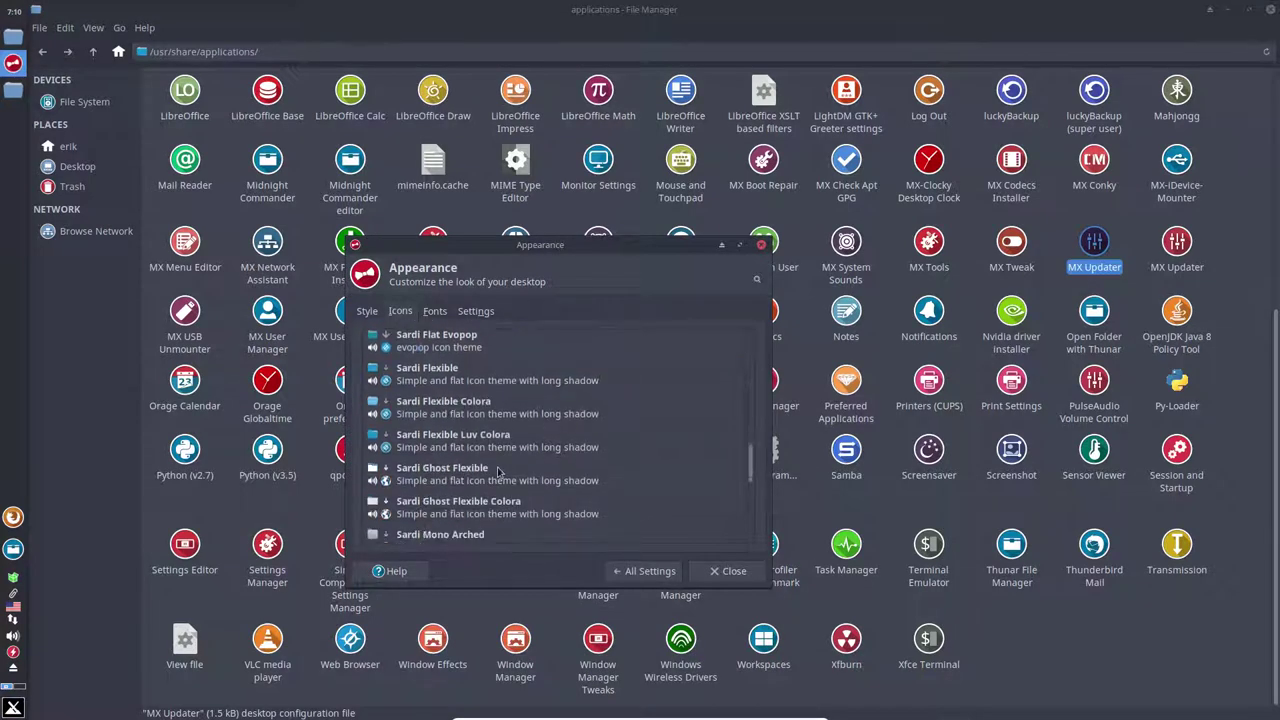
scroll(501, 472, "down", 5)
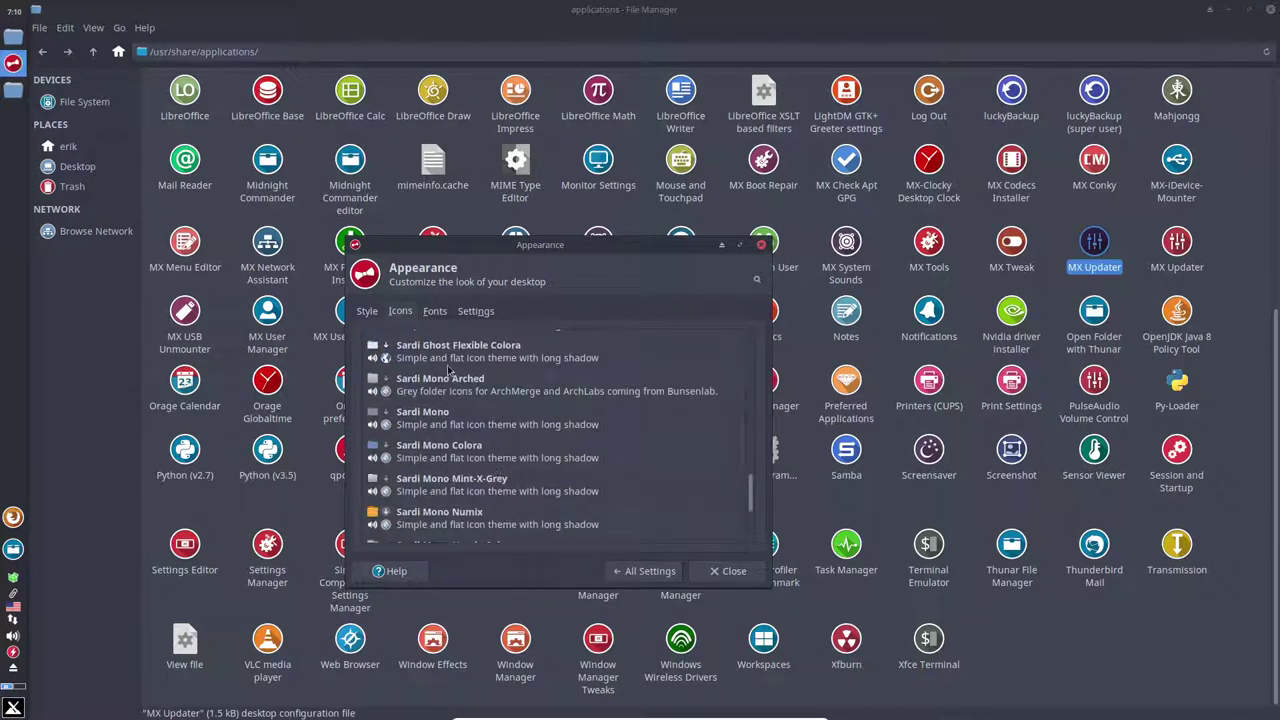
scroll(452, 365, "up", 3)
left_click(441, 453)
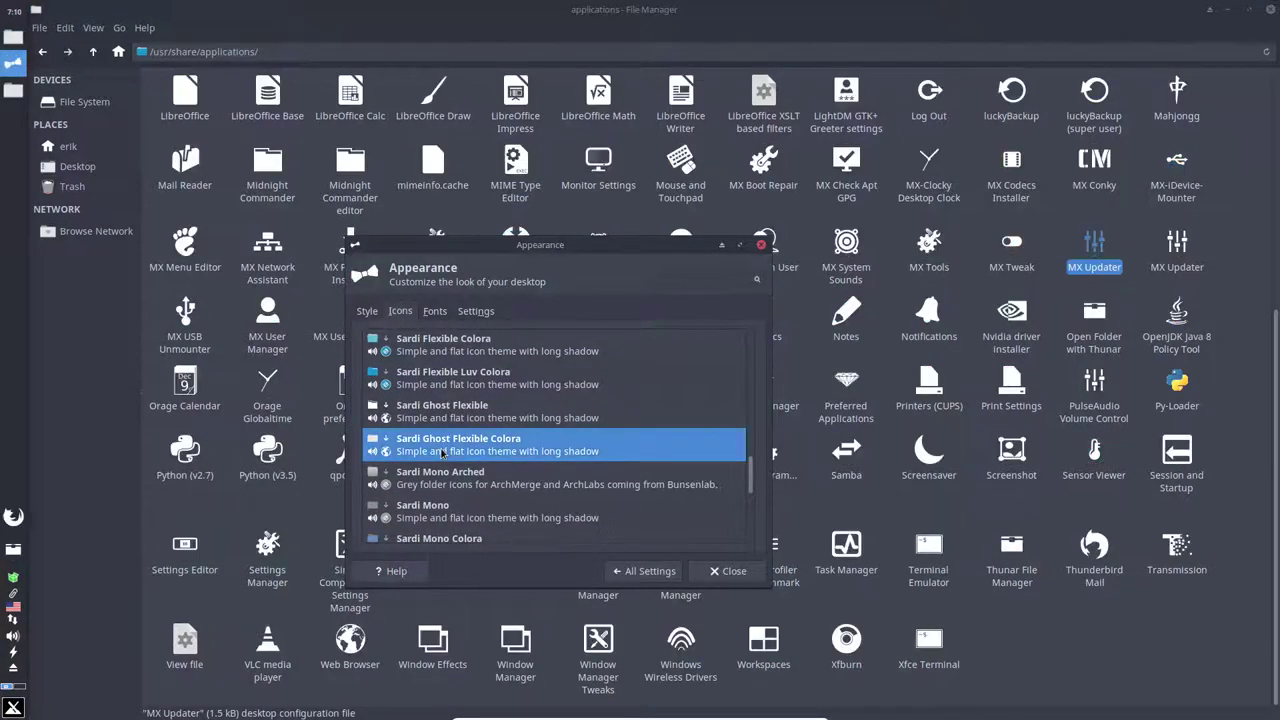
- Examine the launcher icons in /usr/share/applications with the Appearance window out of the way, and select the Py-Loader launcher
left_click_drag(584, 247, 230, 455)
left_click(678, 375)
scroll(677, 374, "up", 5)
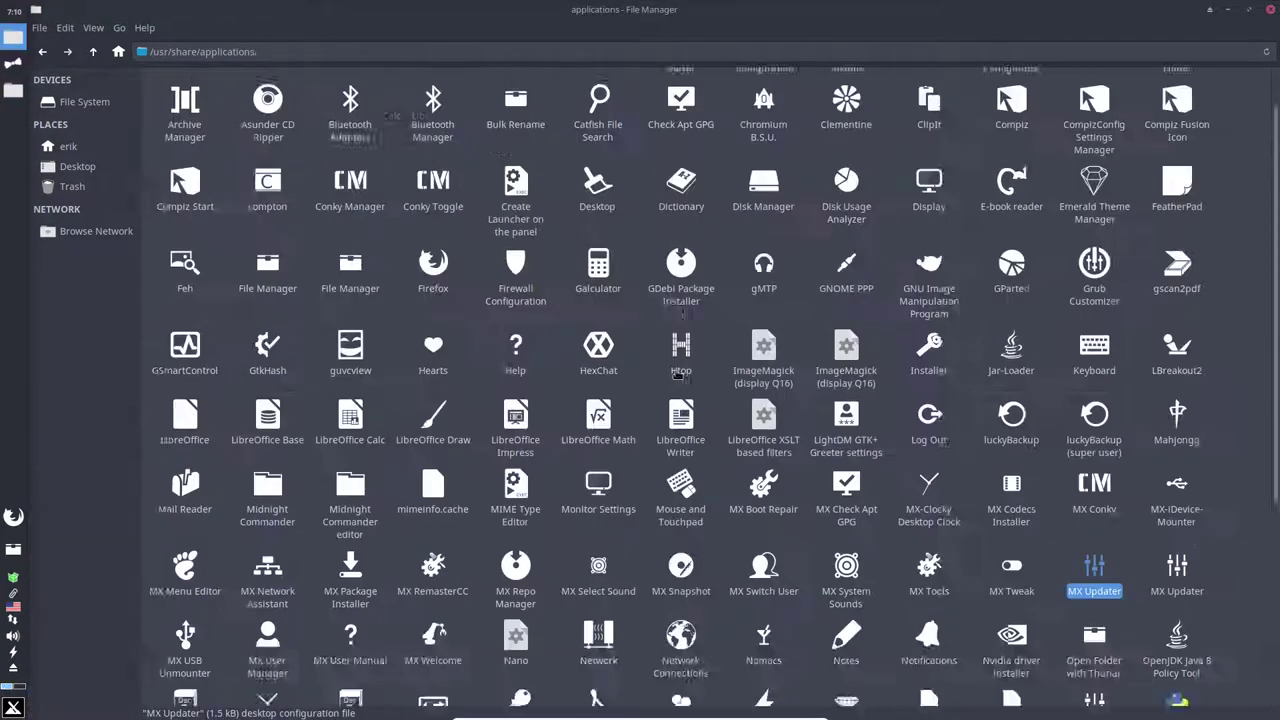
scroll(677, 374, "down", 5)
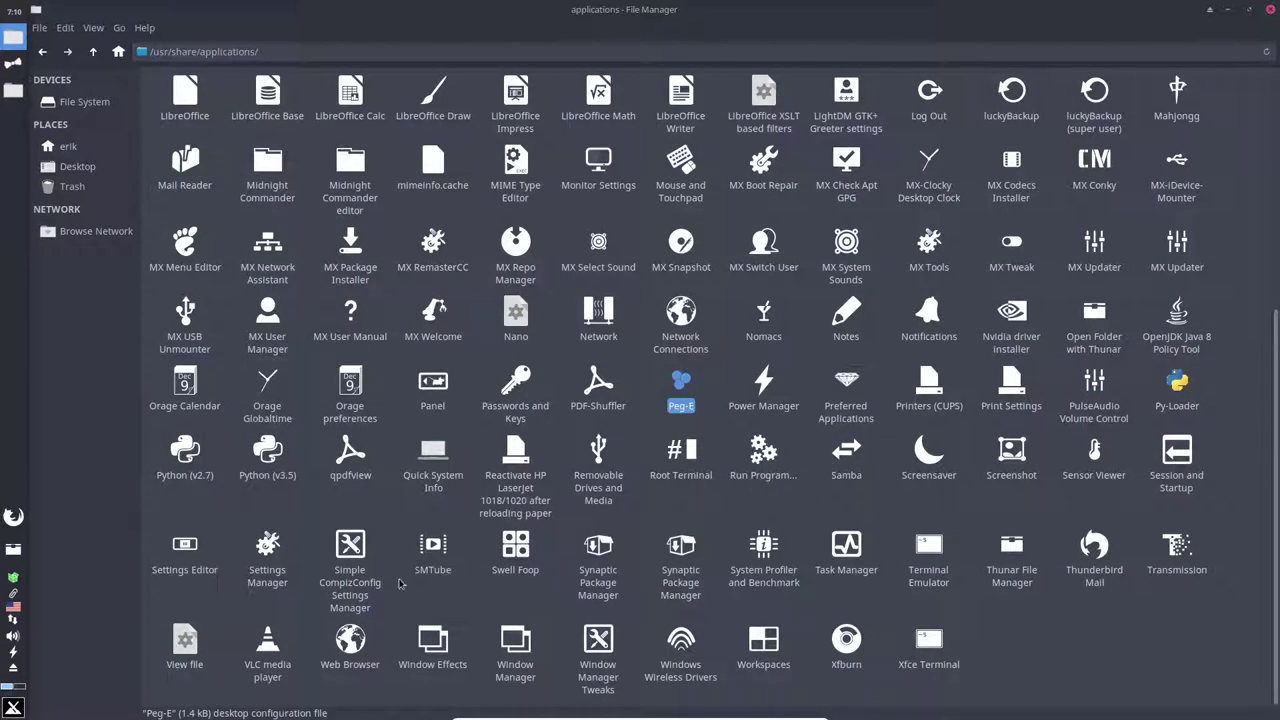
left_click(1181, 388)
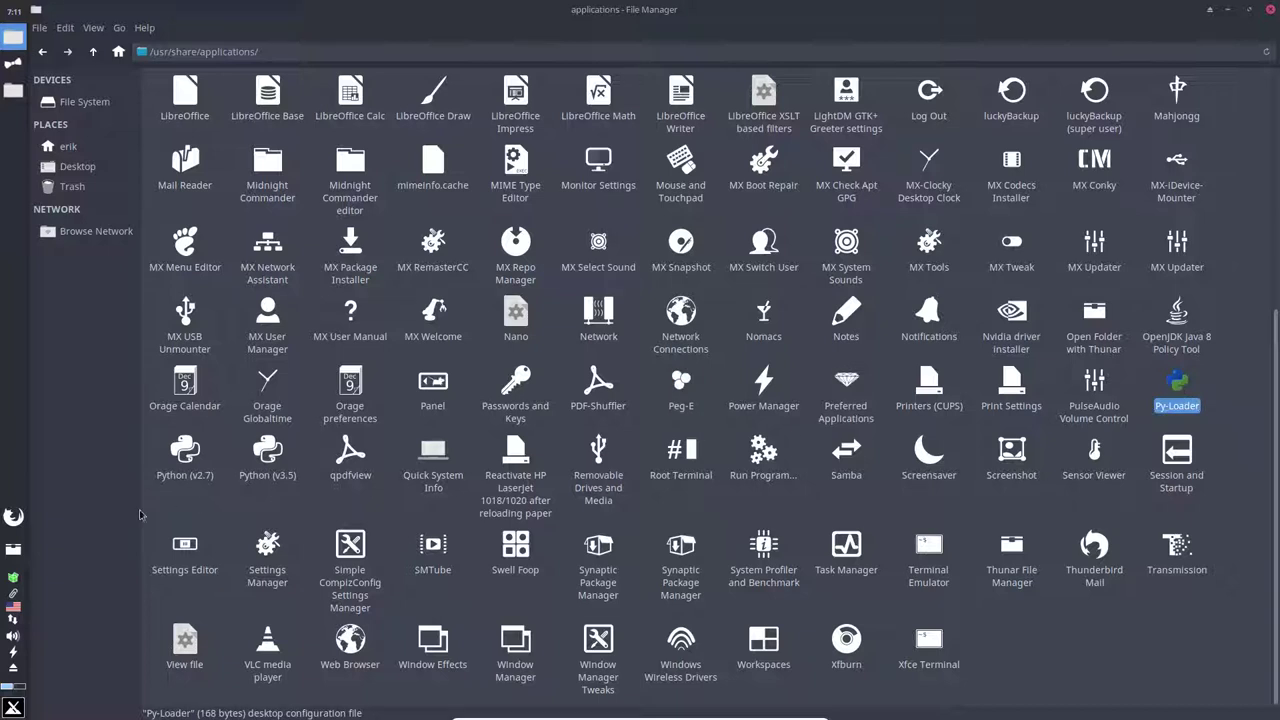
- Search the applications for "Py-" and for "Py", and dismiss the search and the /usr/share/applications window
left_click(14, 707)
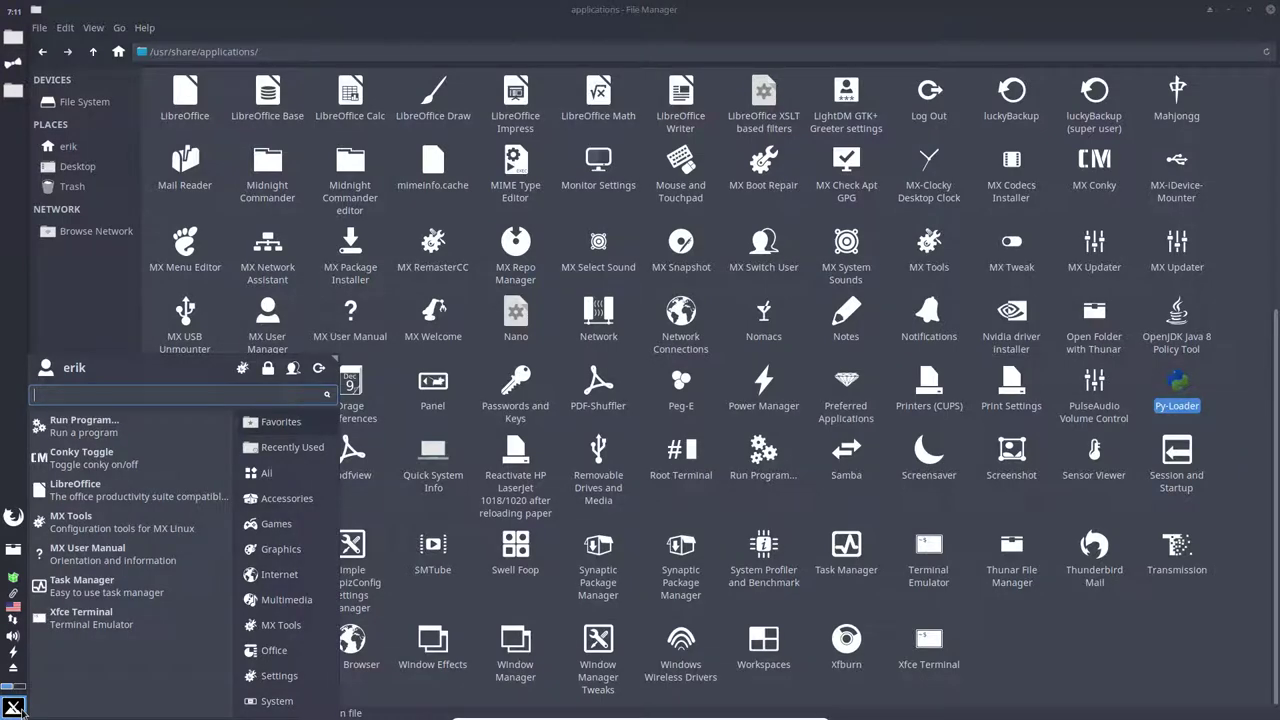
type("Py-")
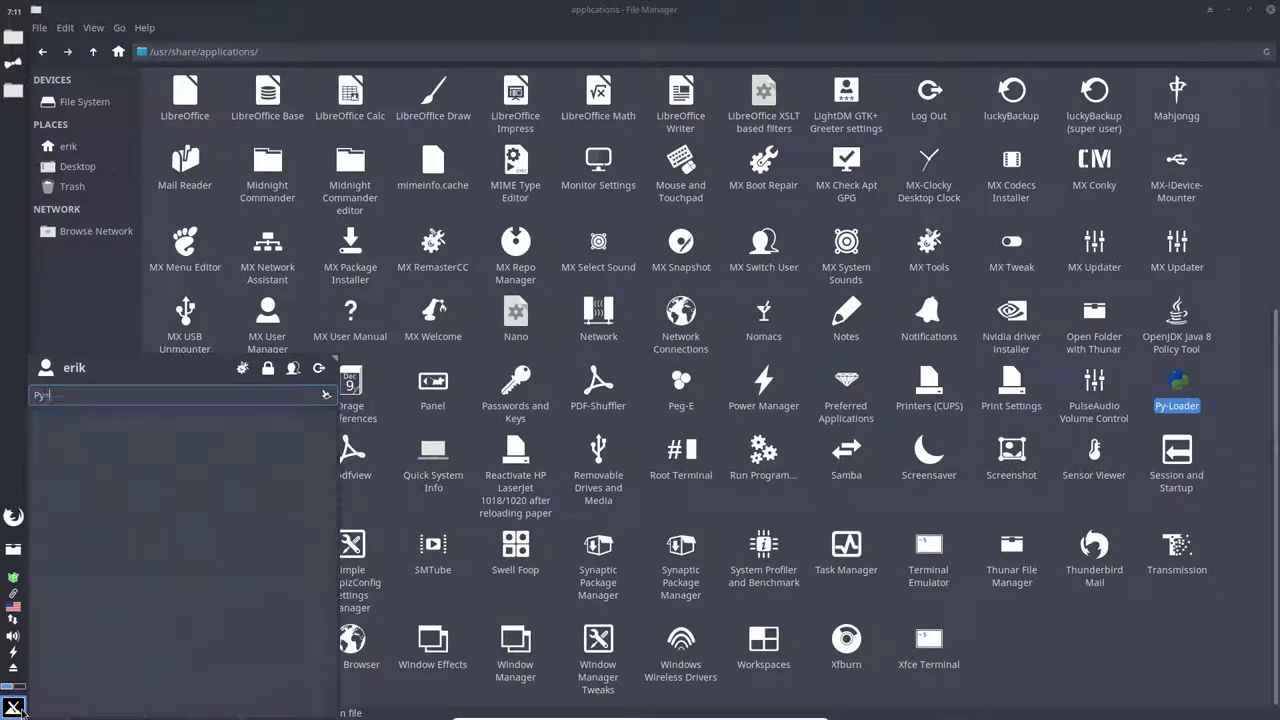
key("BackSpace")
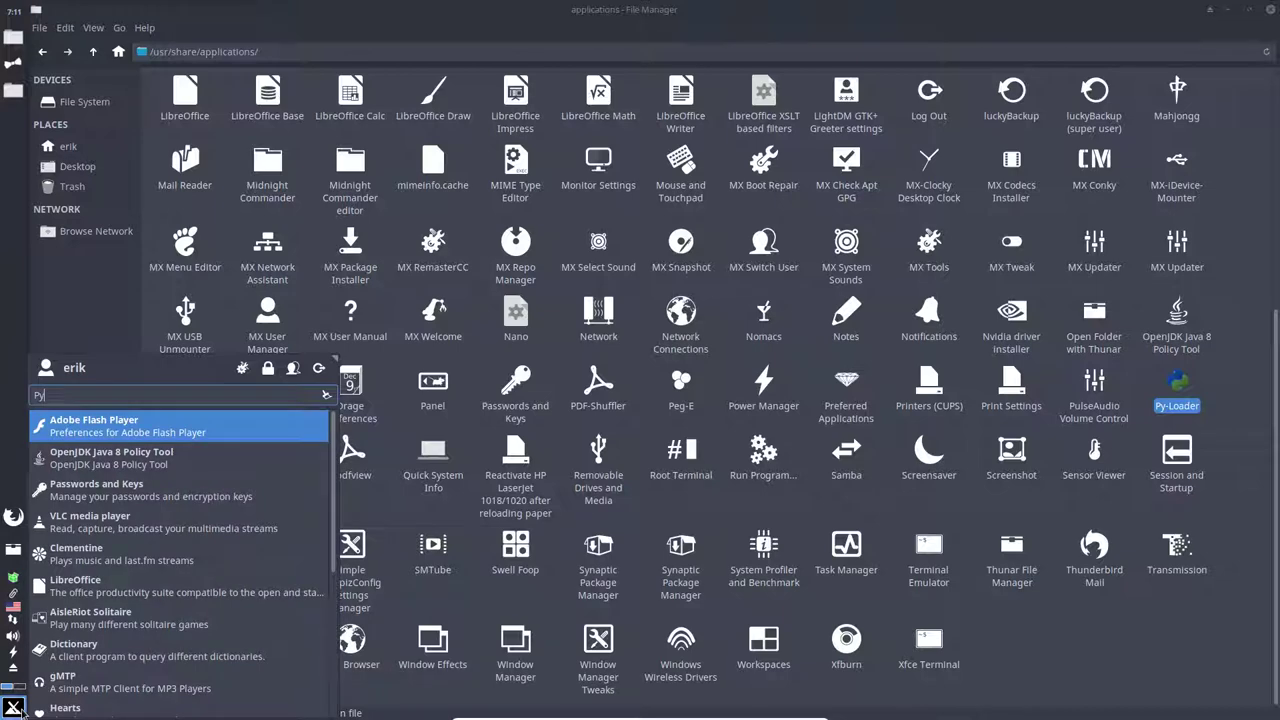
left_click(481, 430)
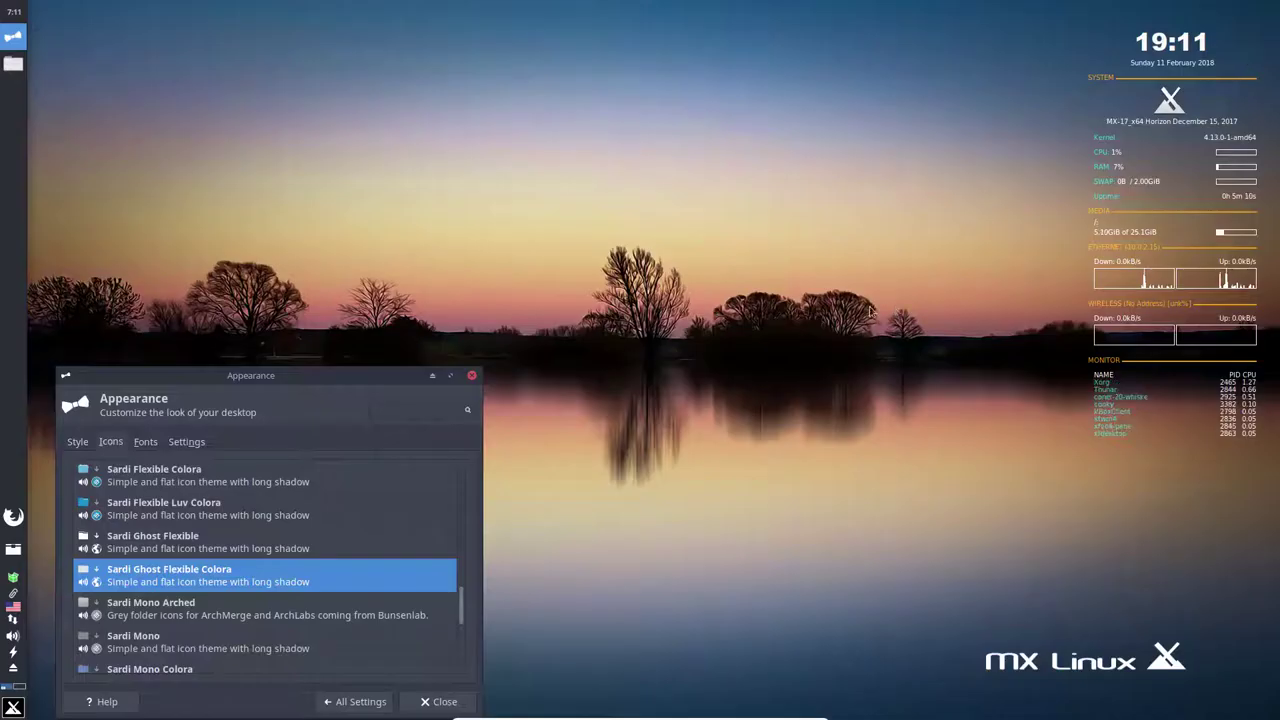
- Apply the Sardi Orb Colora icon theme and check its icons on the favorite and Accessories applications
left_click_drag(279, 375, 513, 89)
scroll(422, 322, "down", 10)
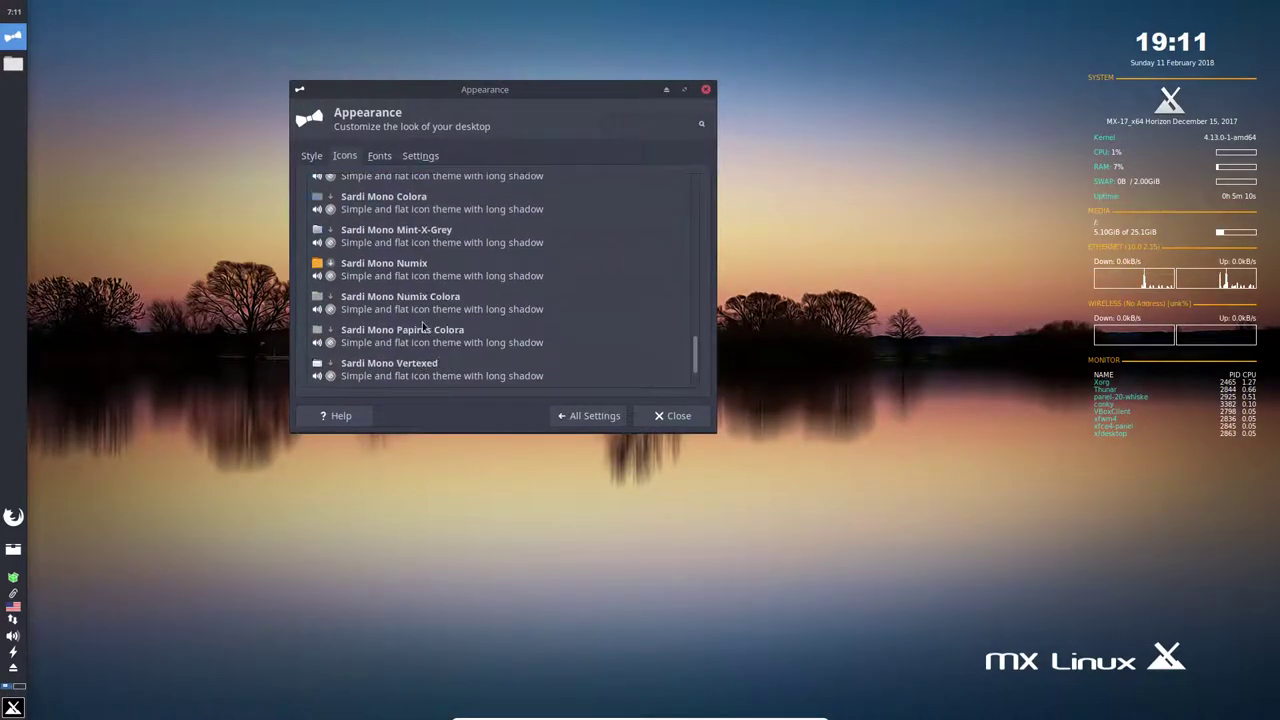
left_click(381, 340)
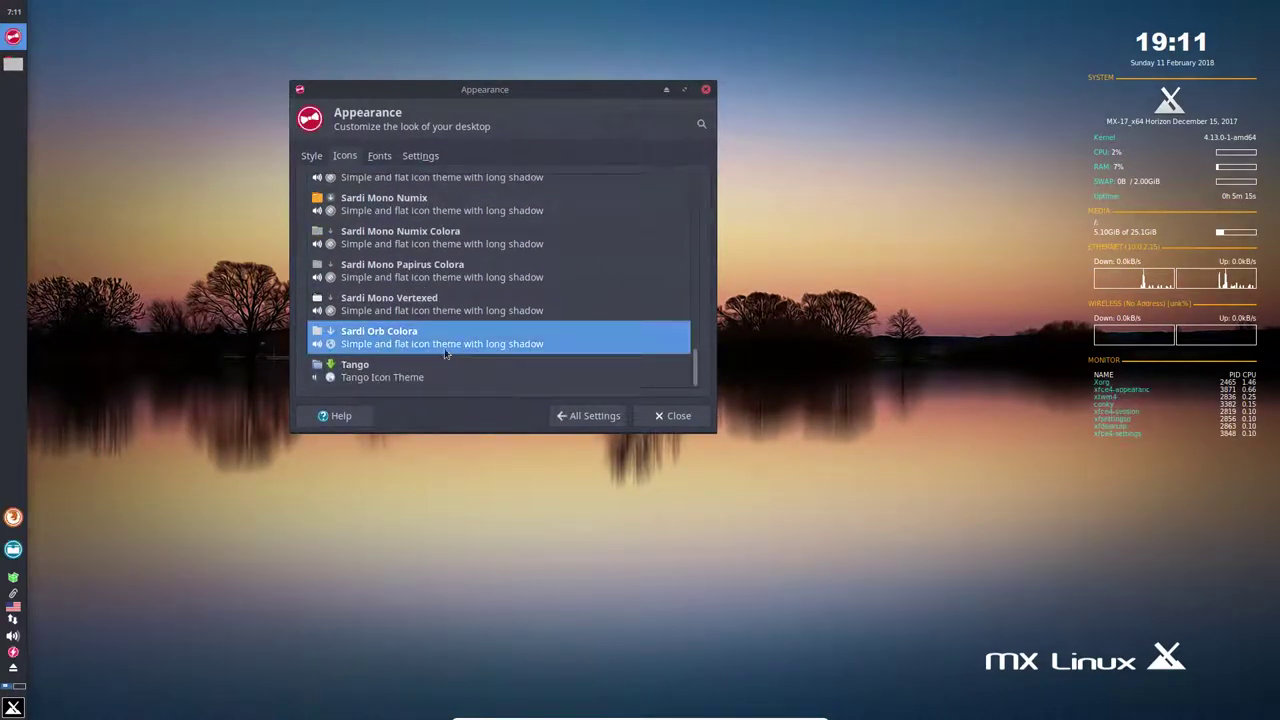
left_click(16, 708)
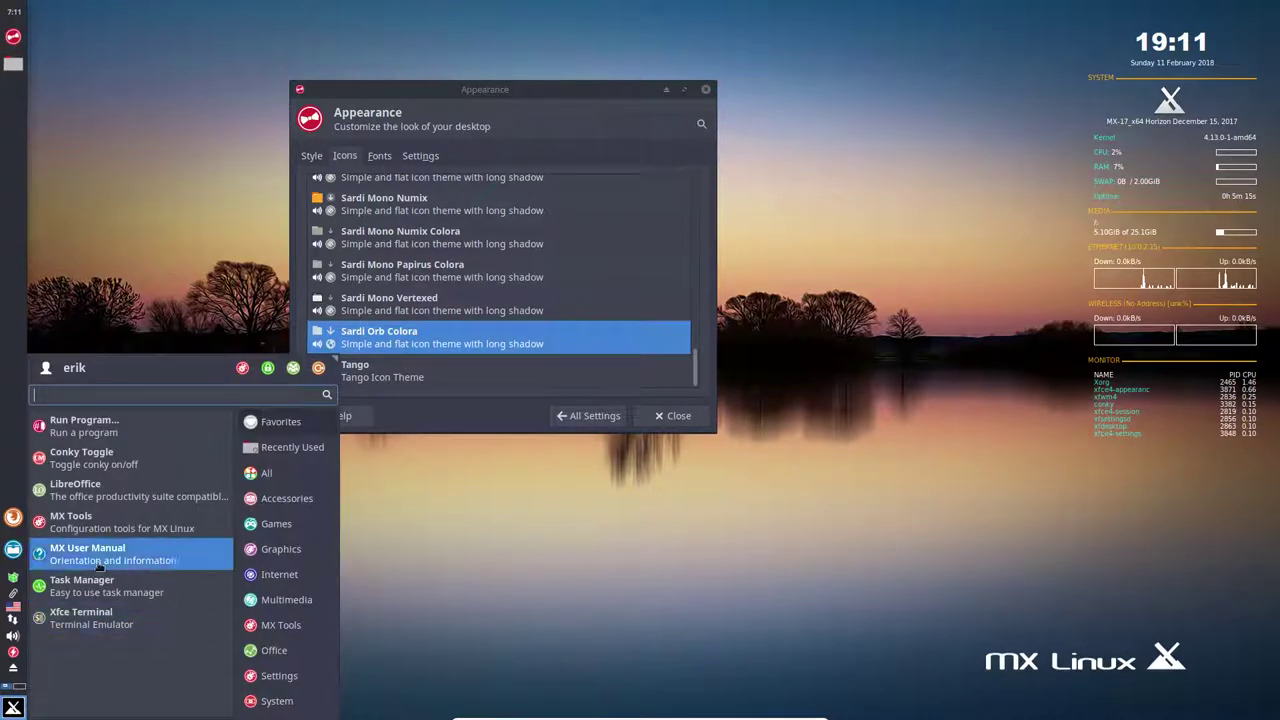
left_click(288, 490)
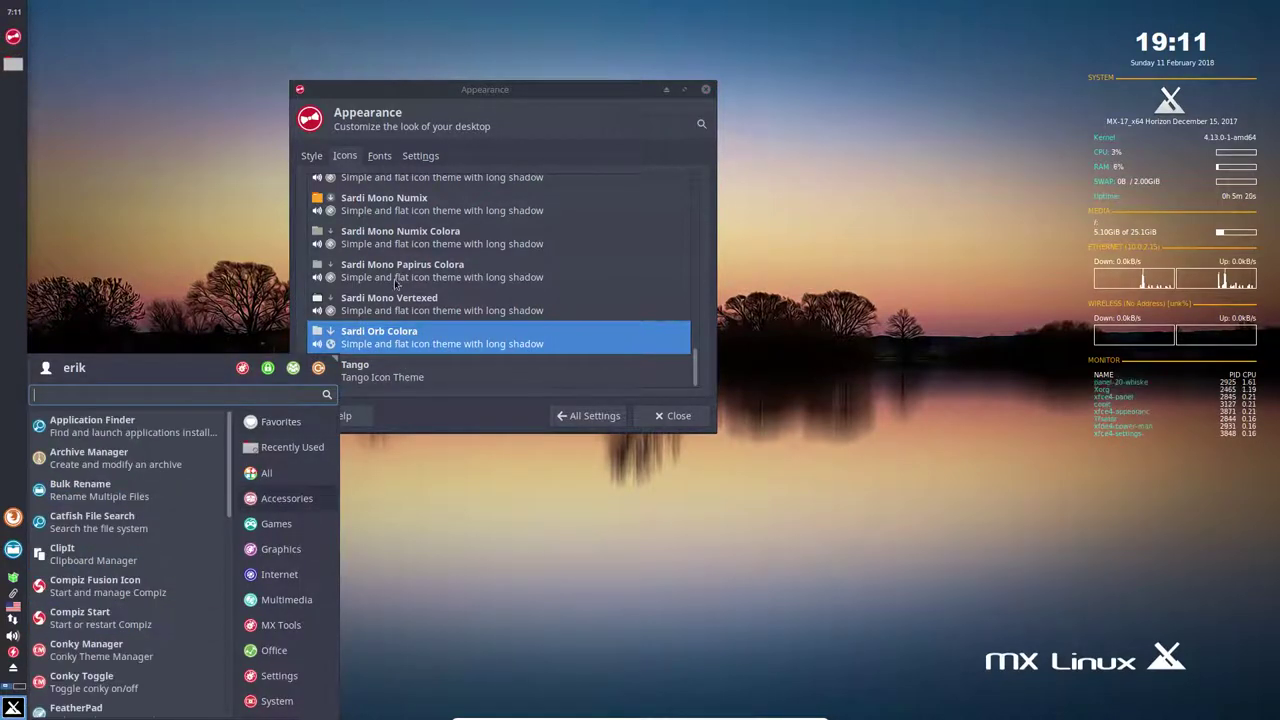
key("Escape")
- Apply the Sardi Mono Numix icon theme and check its icons on the Accessories applications down to Xfburn
left_click(385, 203)
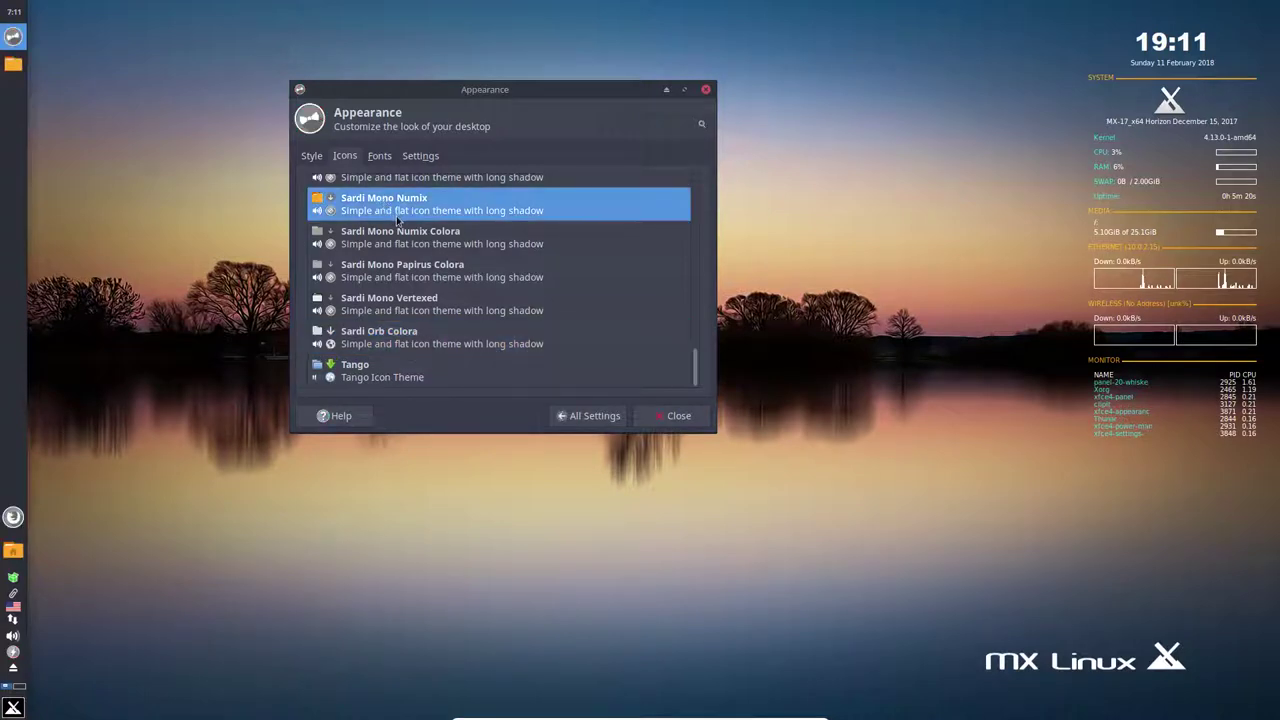
left_click(16, 708)
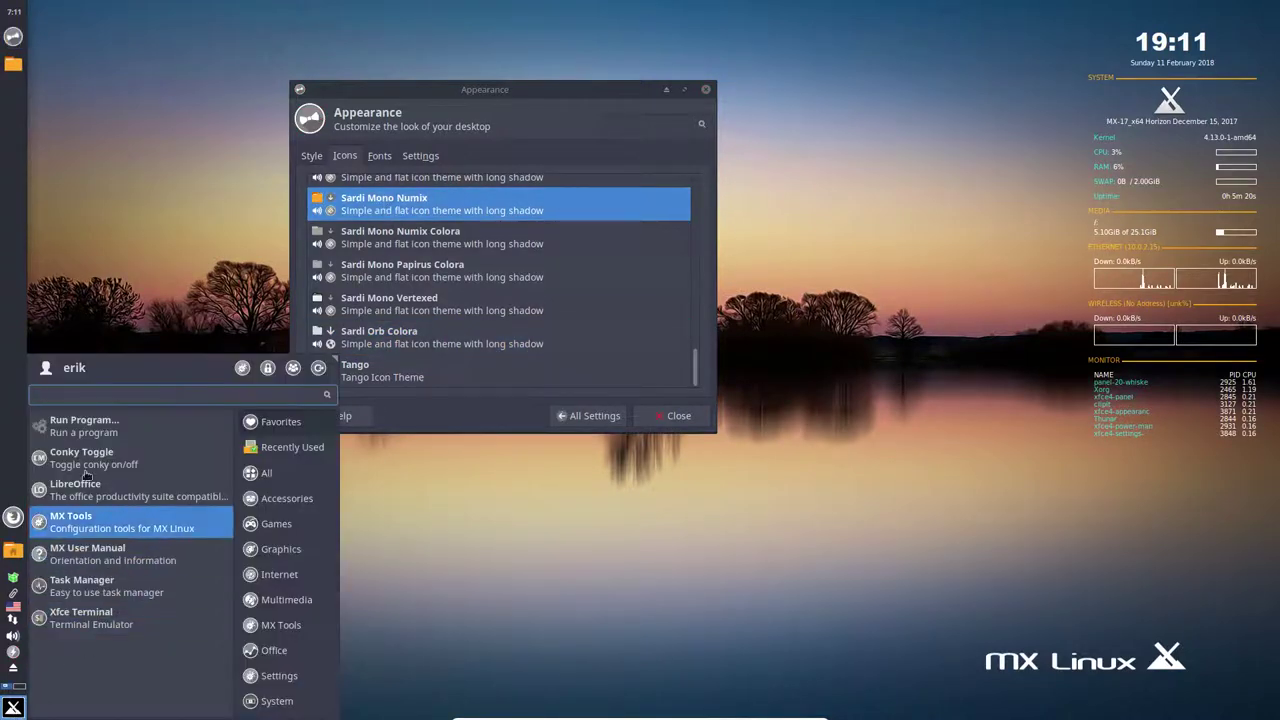
left_click(287, 500)
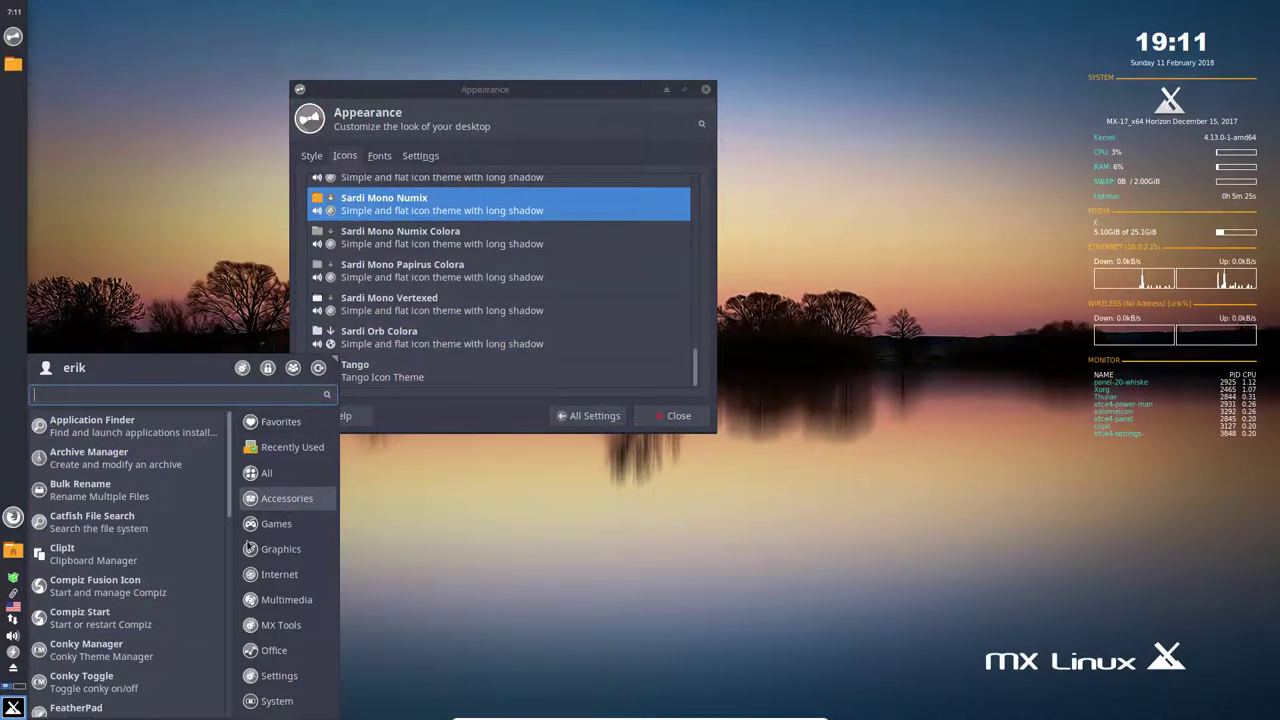
scroll(126, 585, "down", 6)
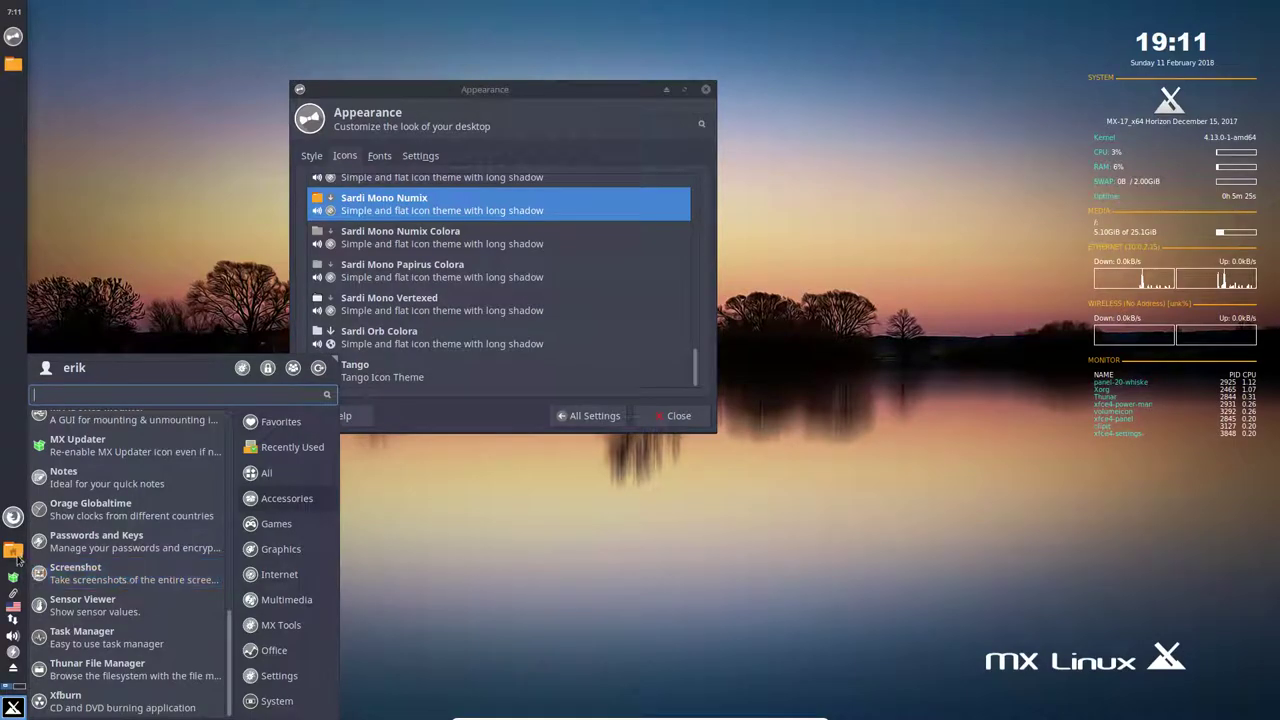
- View the folder icons of the home folder in the file manager, and close it and the Appearance settings
left_click(97, 669)
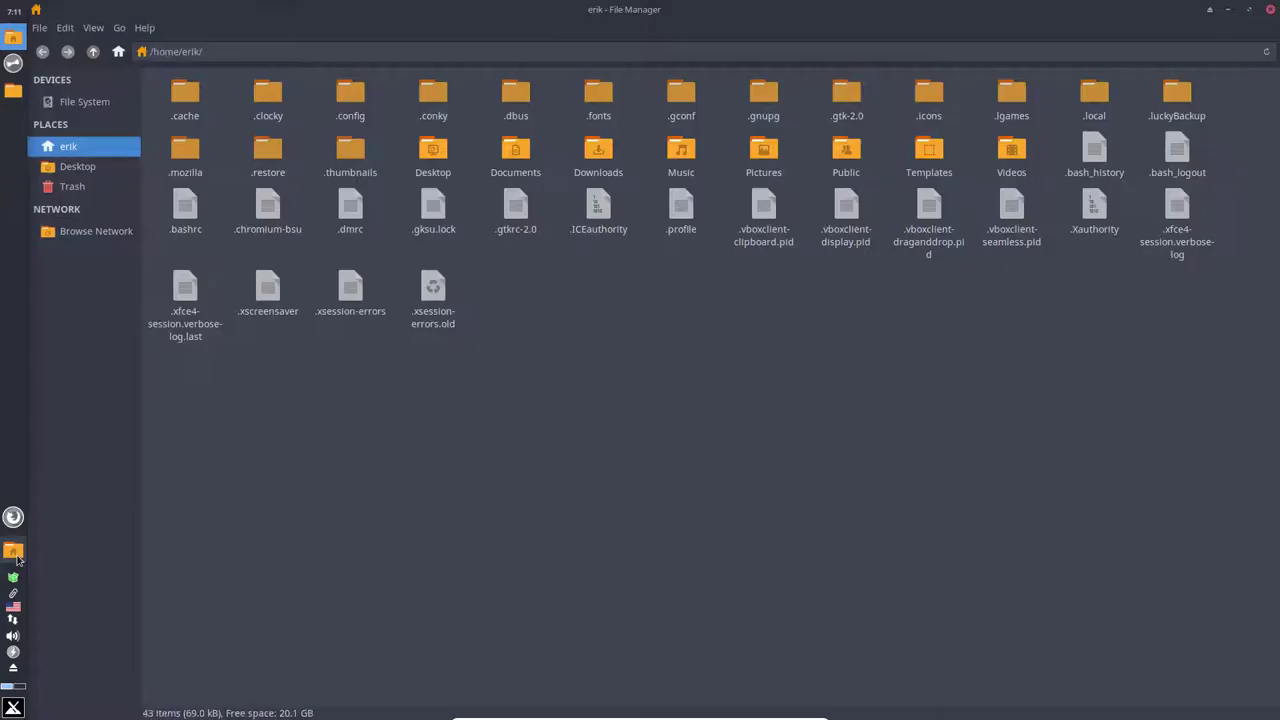
left_click(1270, 10)
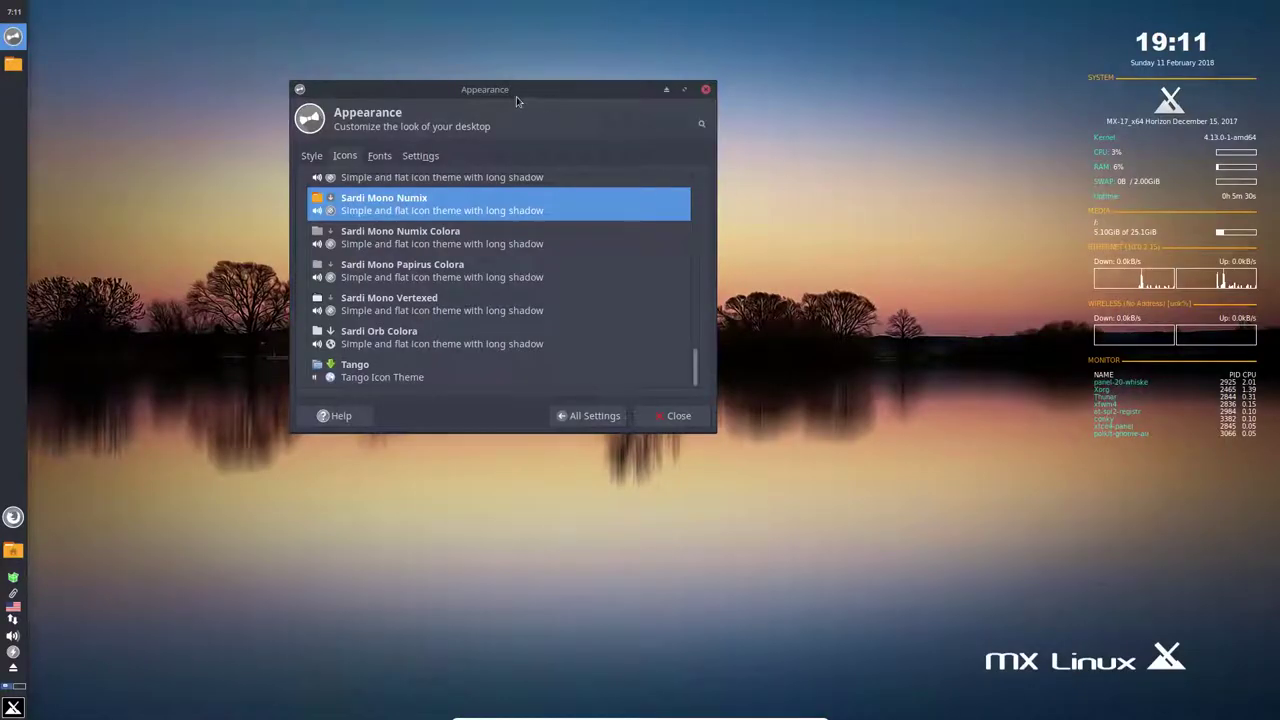
left_click_drag(516, 96, 629, 81)
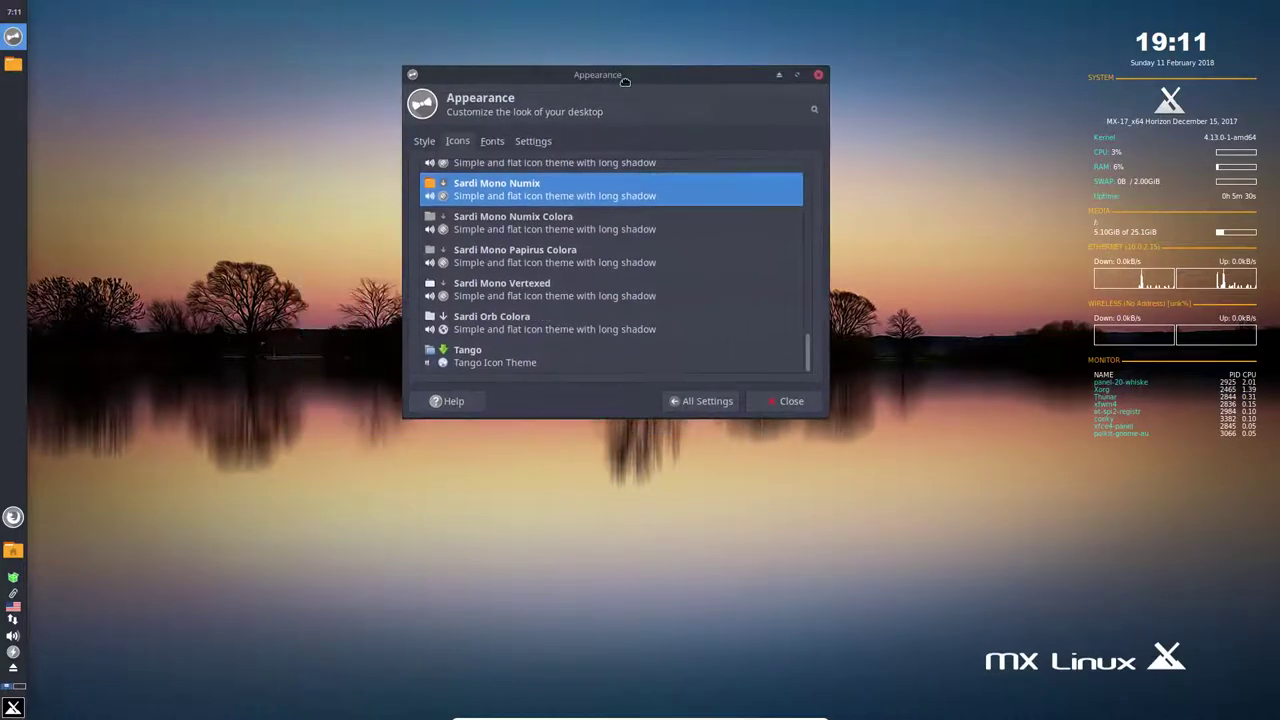
left_click(818, 76)
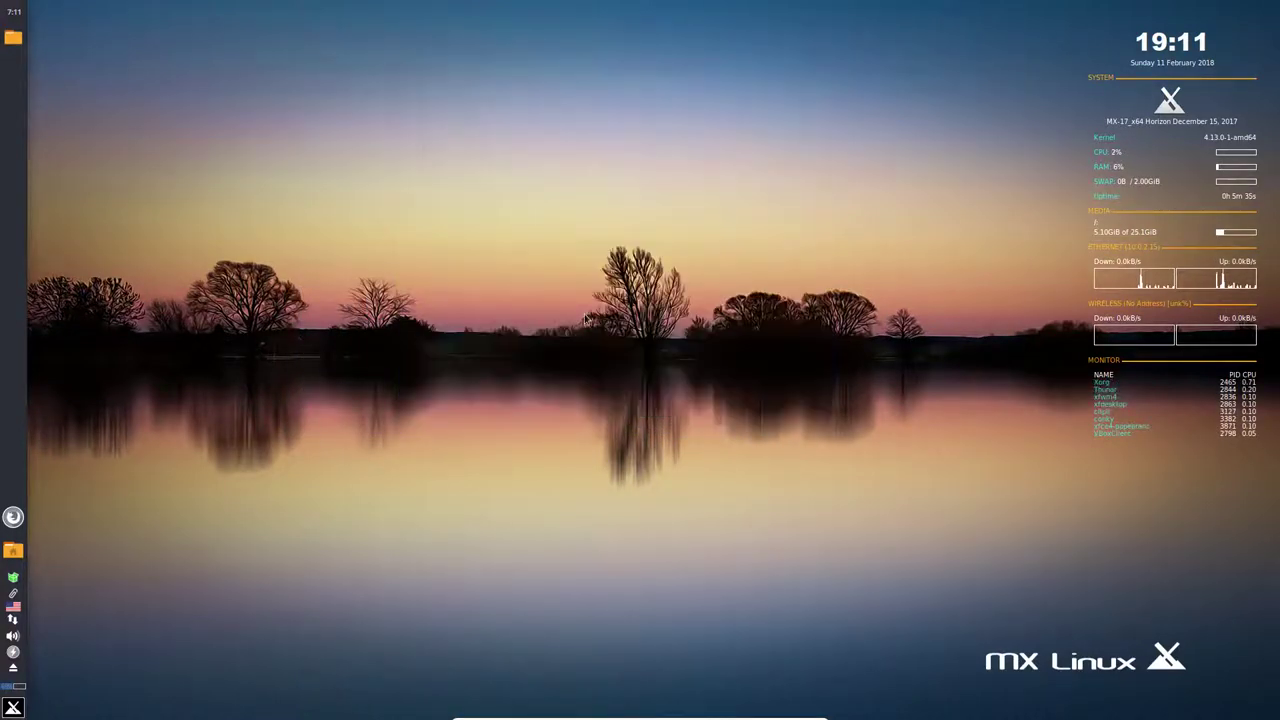